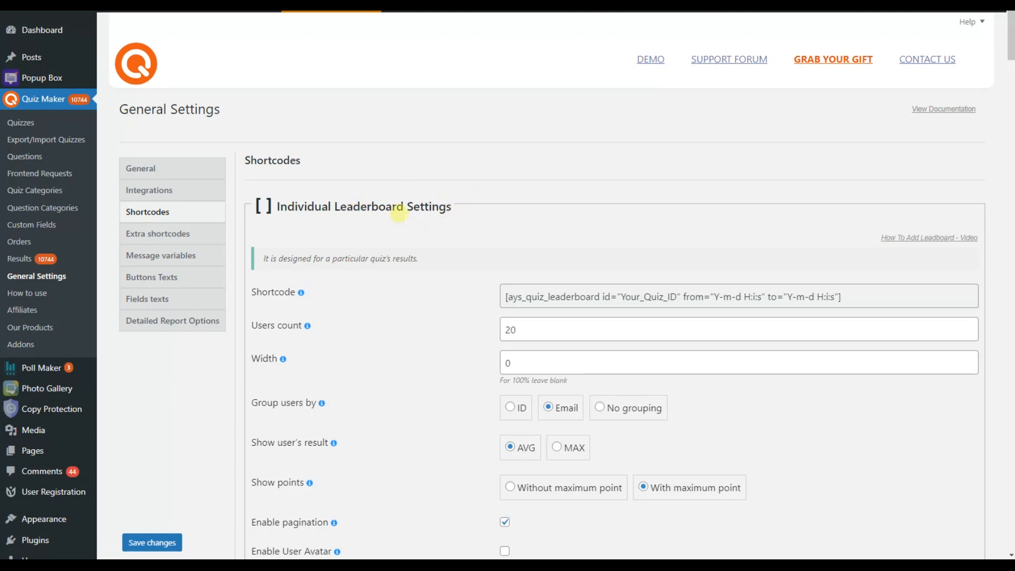
Look through the individual, global, quiz category and user position leaderboard shortcode settings
scroll(402, 211, "down", 2)
scroll(408, 203, "down", 10)
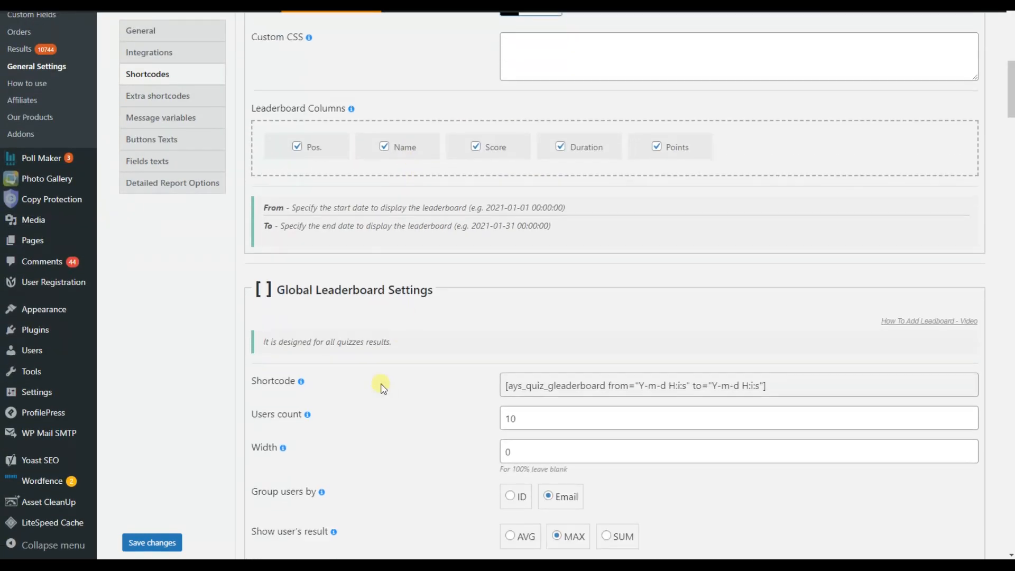
scroll(391, 331, "down", 8)
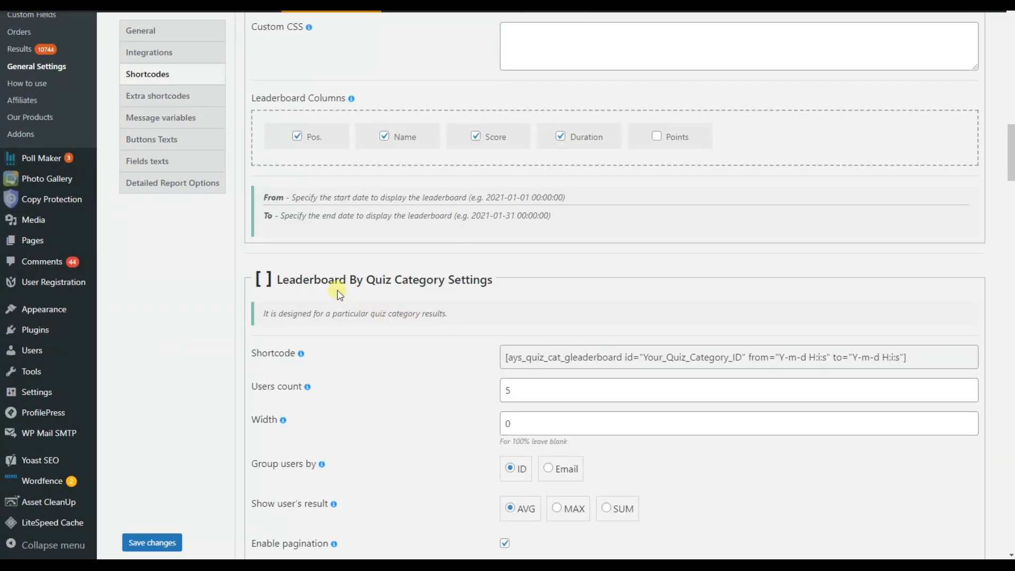
scroll(452, 294, "down", 10)
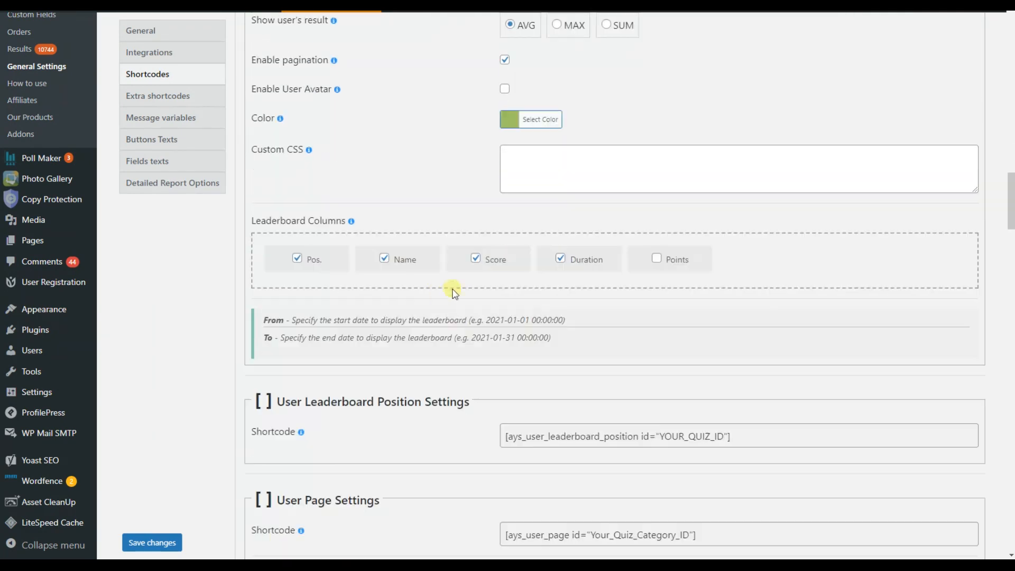
scroll(429, 297, "down", 1)
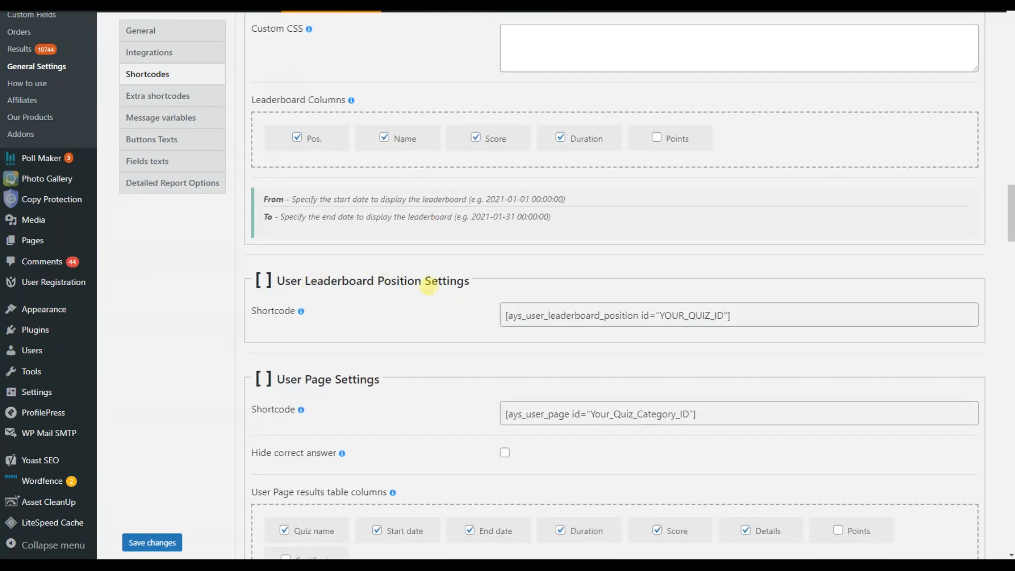
scroll(436, 286, "up", 7)
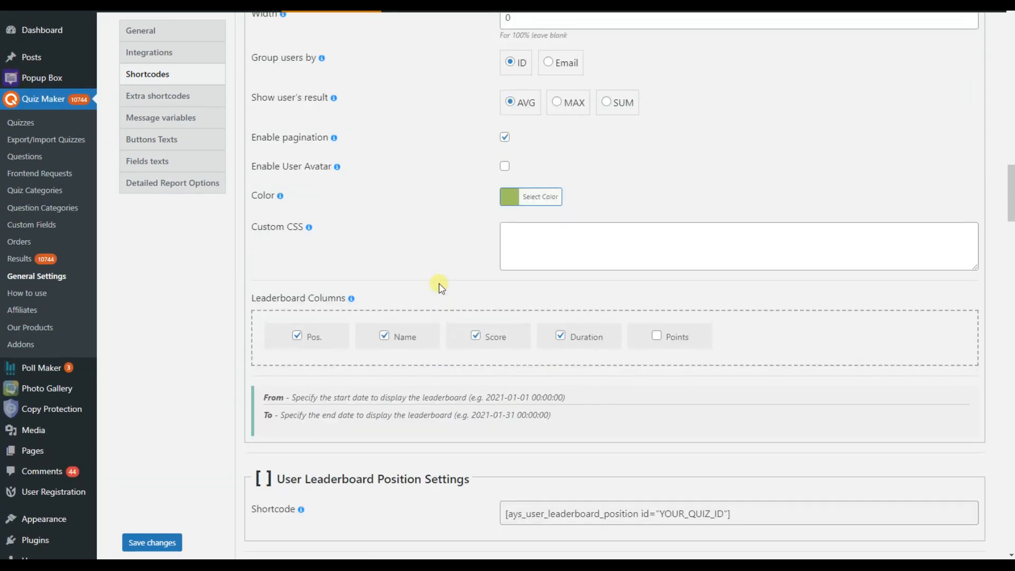
scroll(439, 286, "up", 8)
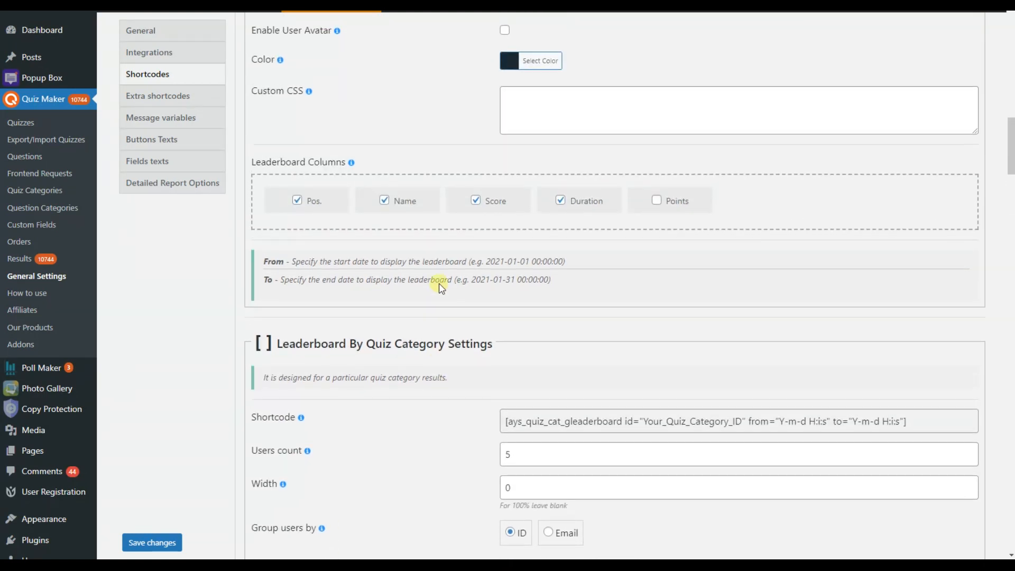
scroll(439, 285, "up", 5)
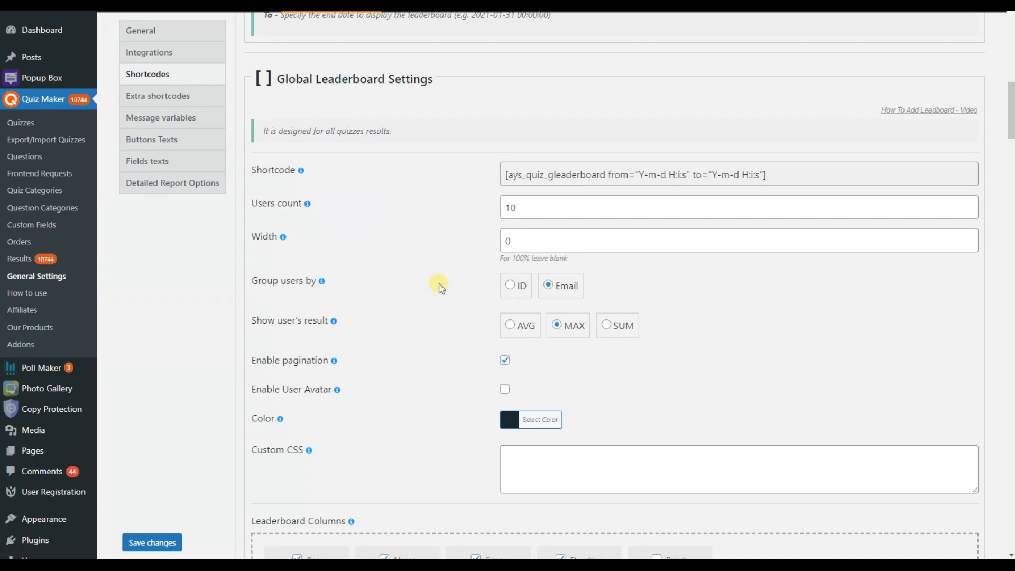
scroll(807, 440, "up", 10)
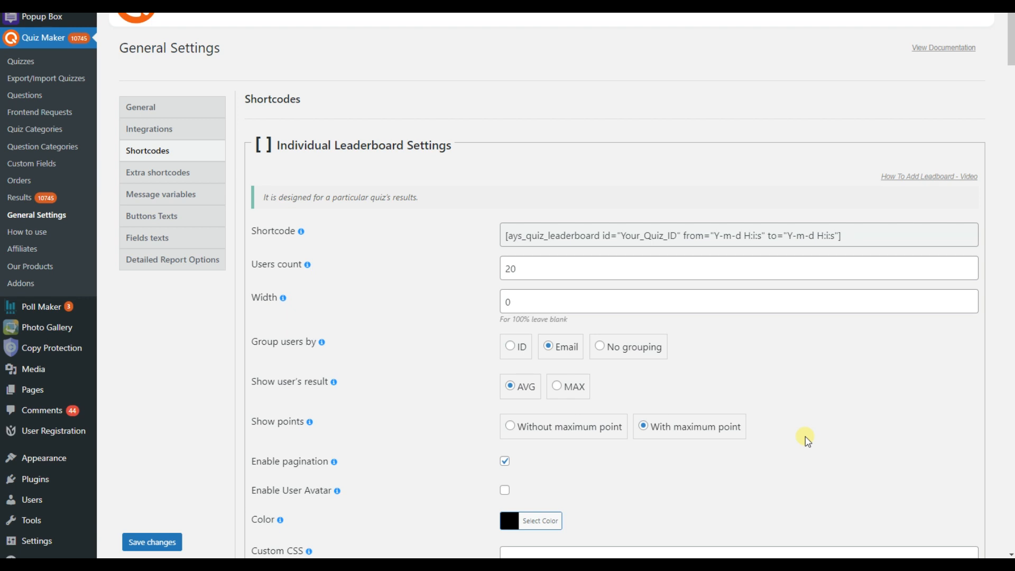
Review the Individual Leaderboard options and try grouping users by ID before returning to Email
scroll(806, 440, "down", 1)
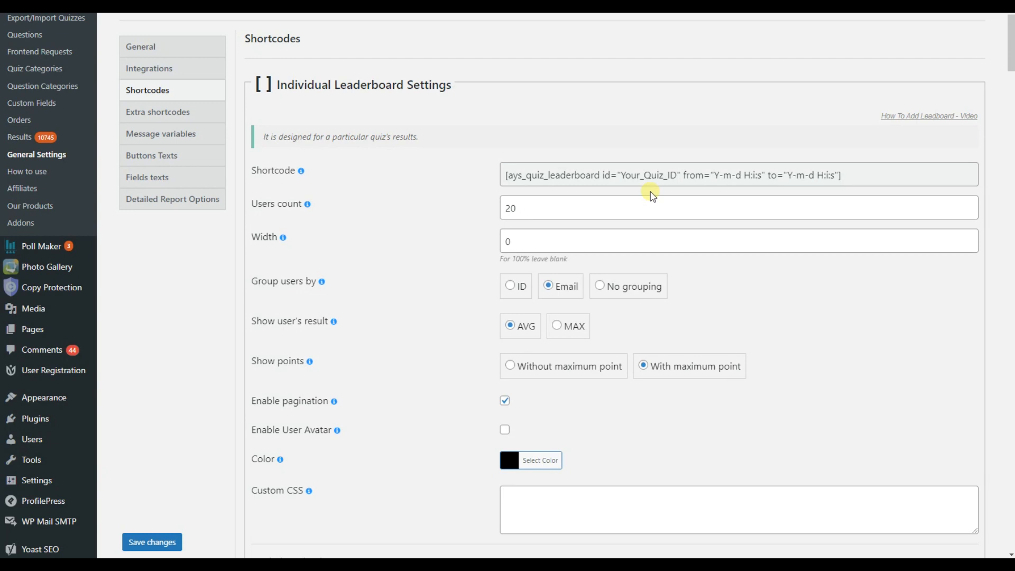
scroll(349, 144, "down", 1)
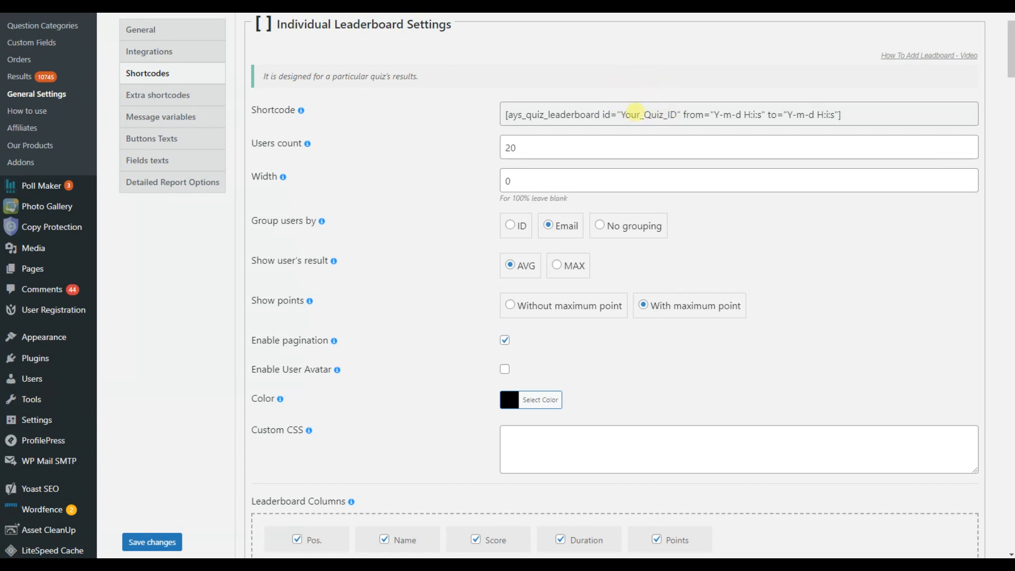
scroll(689, 191, "up", 1)
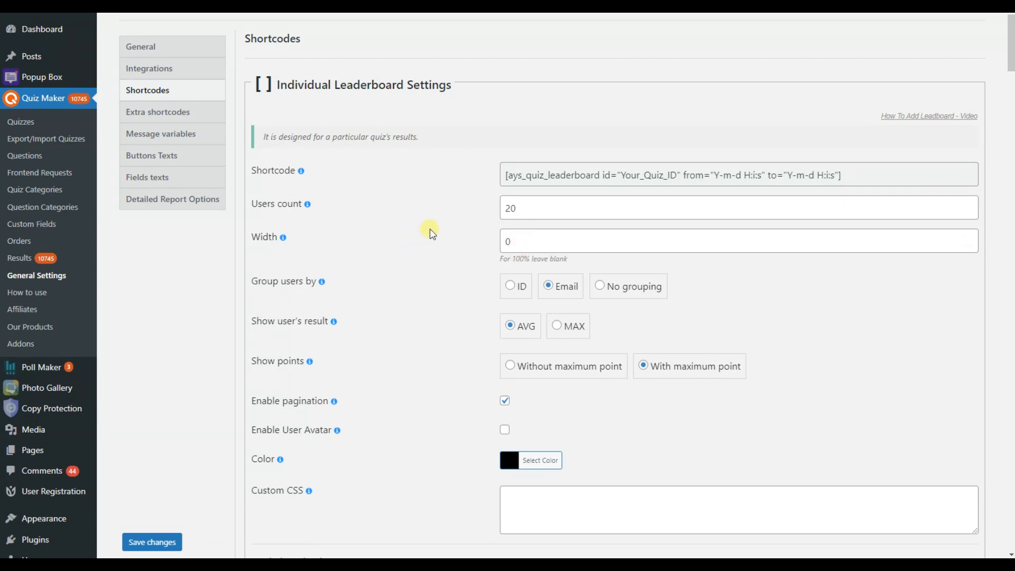
scroll(432, 232, "down", 1)
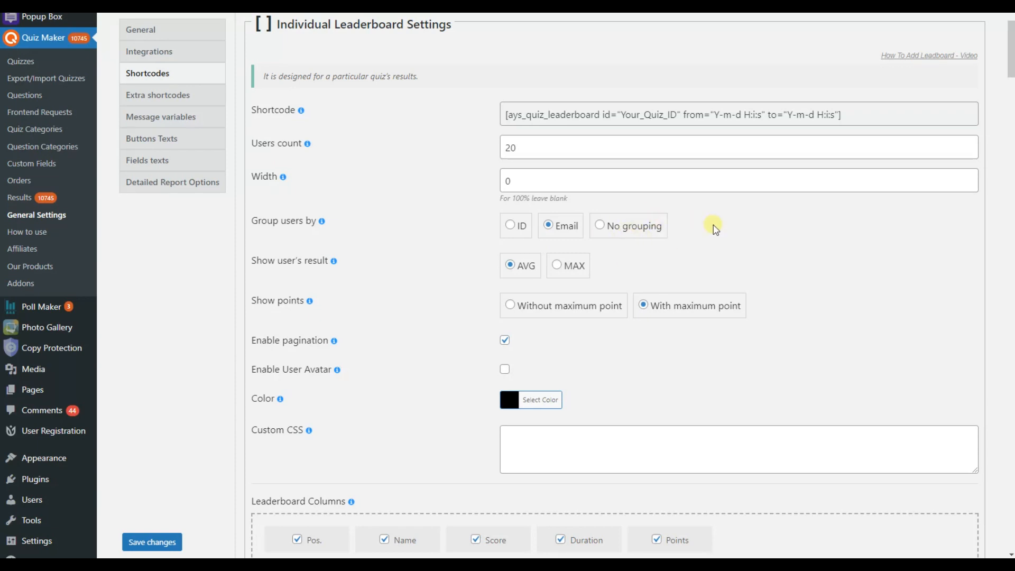
left_click(510, 225)
left_click(560, 227)
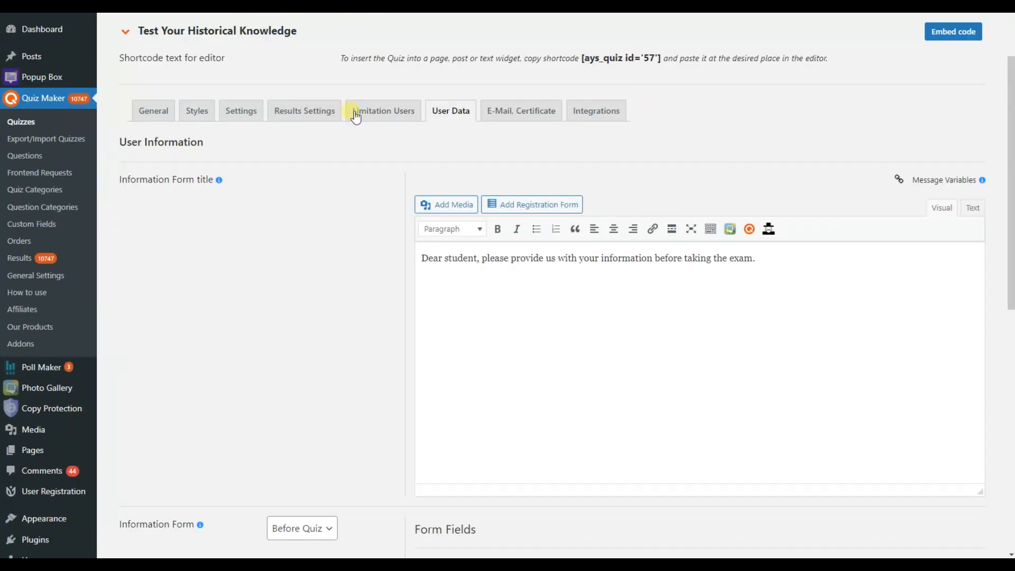
Examine the information form's available and active fields in the Test Your Historical Knowledge quiz's user data settings
scroll(418, 182, "down", 1)
scroll(401, 199, "down", 4)
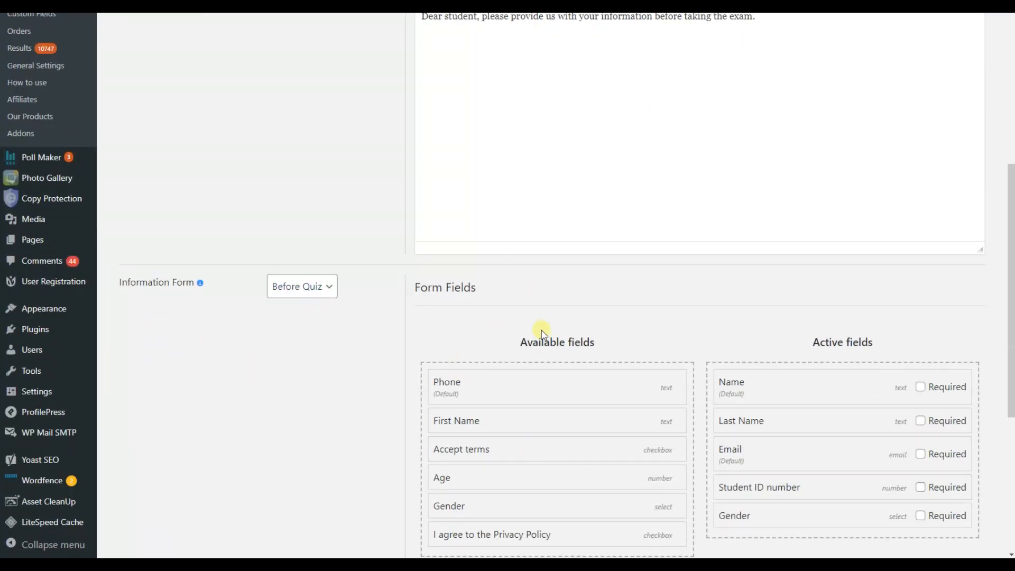
scroll(541, 330, "down", 1)
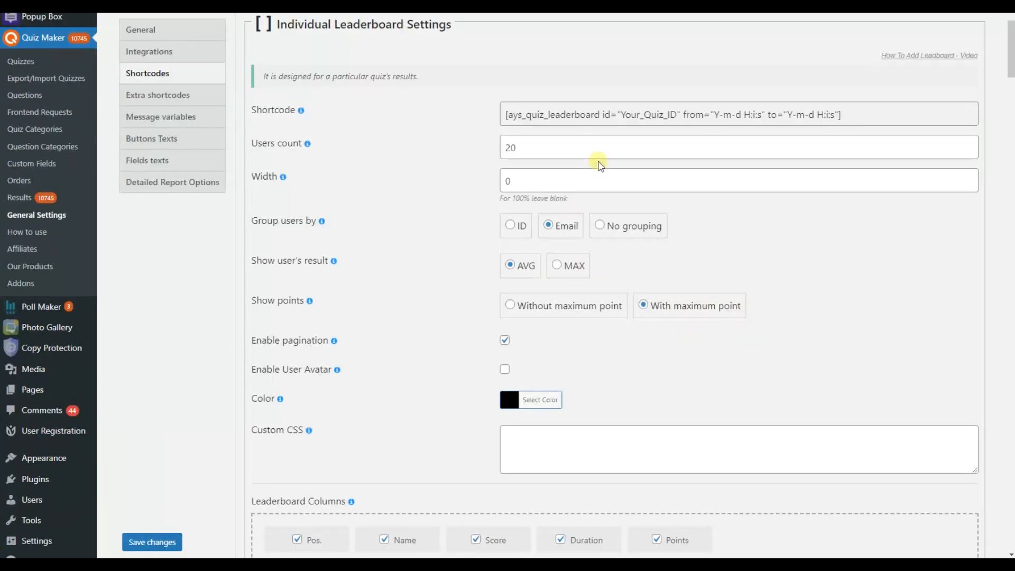
Try the No grouping option for the individual leaderboard and return the user grouping to Email
left_click(638, 231)
left_click(561, 227)
scroll(456, 241, "down", 1)
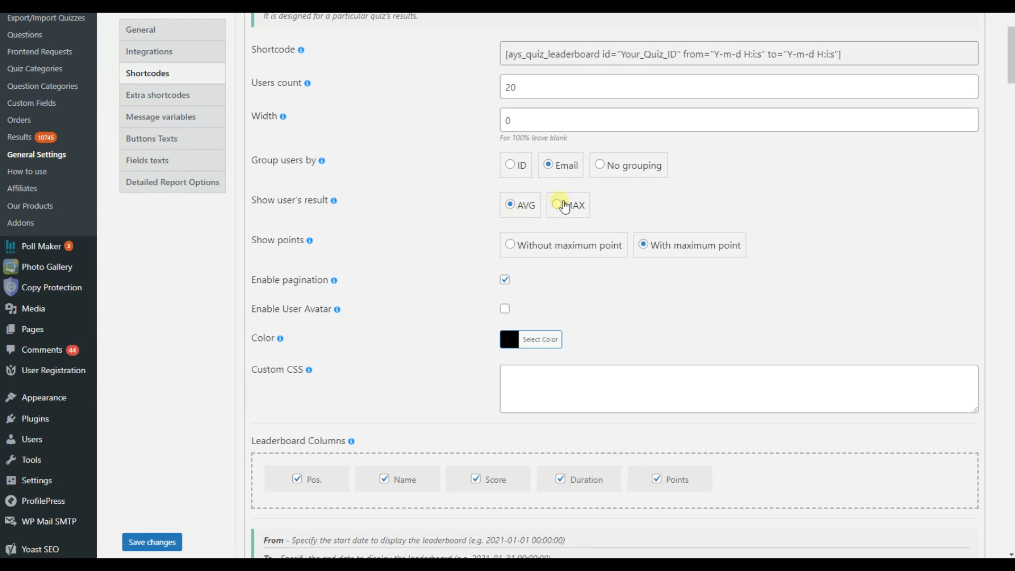
scroll(346, 268, "up", 1)
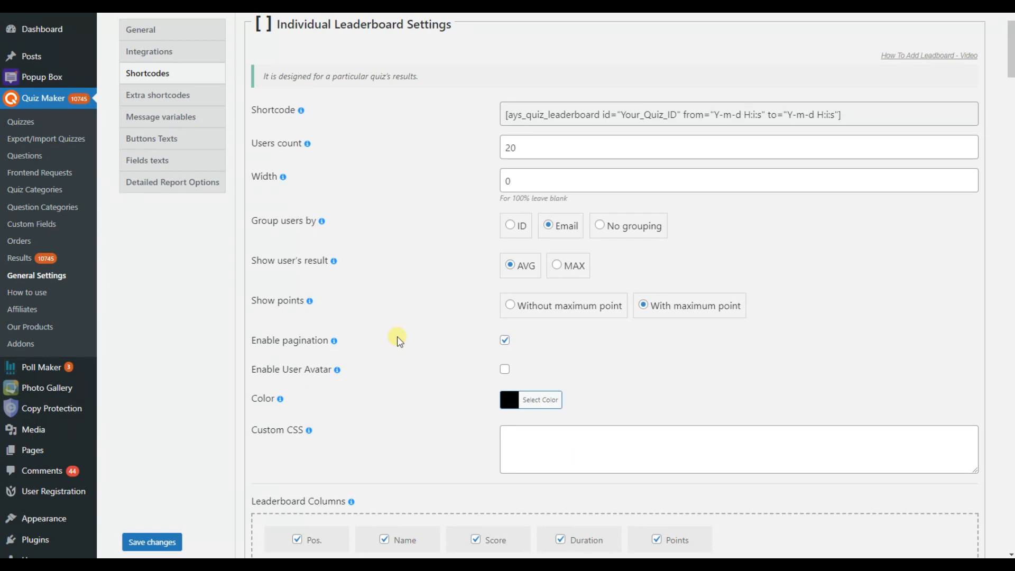
Enable the user avatar for the individual leaderboard and try toggling and reordering its Pos. and Name columns
scroll(399, 340, "down", 2)
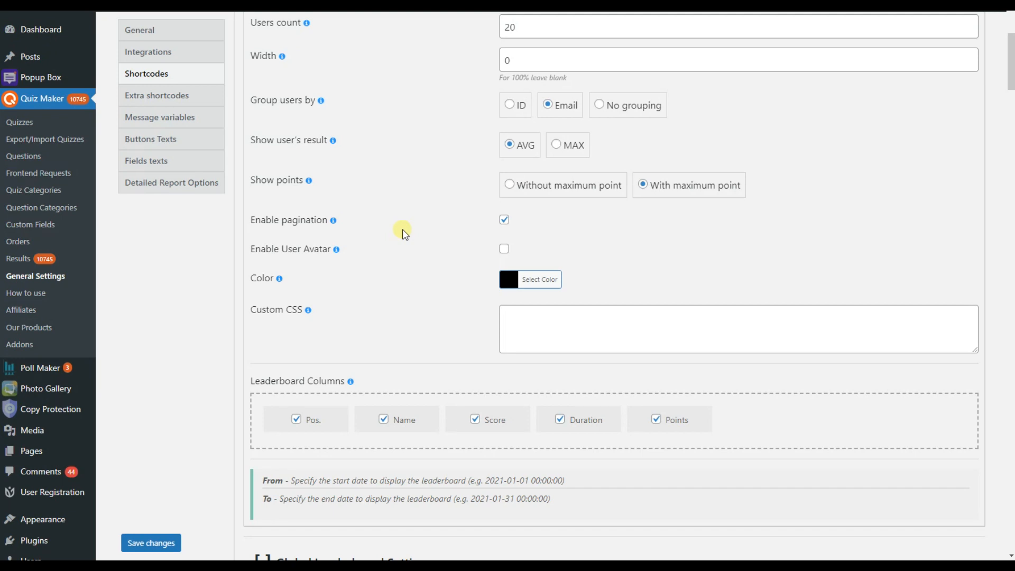
left_click(505, 249)
left_click(383, 423)
left_click(384, 423)
left_click(392, 250)
left_click(296, 419)
left_click_drag(413, 421, 367, 422)
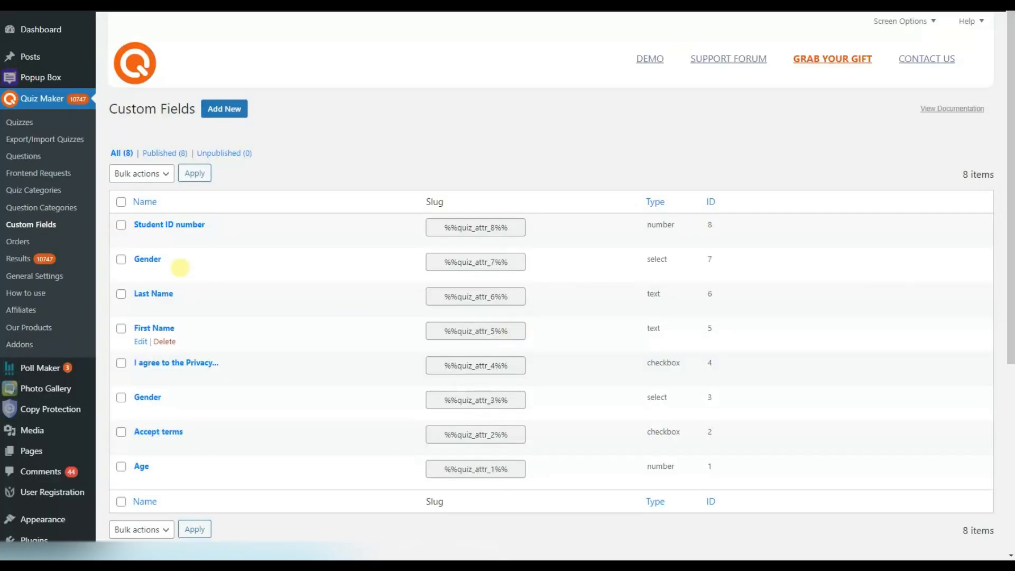
Make the Gender custom field (quiz_attr_7) available on the Individual Leaderboard shortcode and save the field
left_click(147, 259)
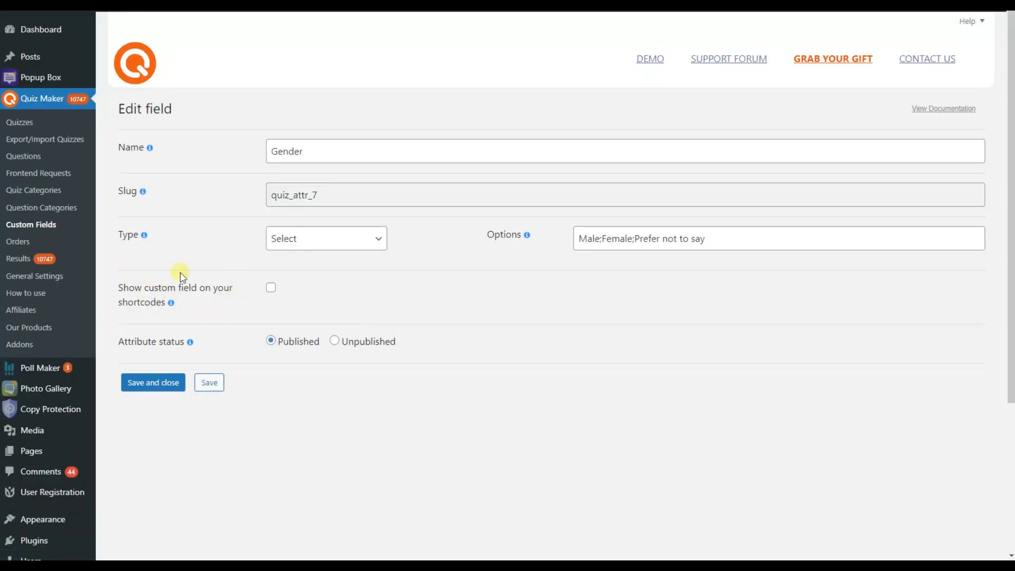
left_click(204, 300)
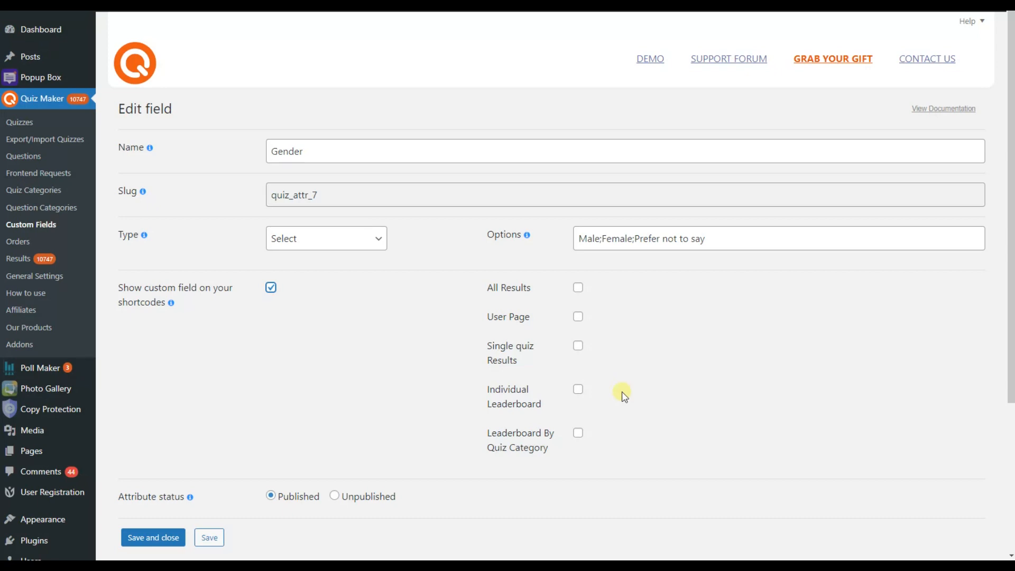
left_click(578, 391)
left_click(214, 538)
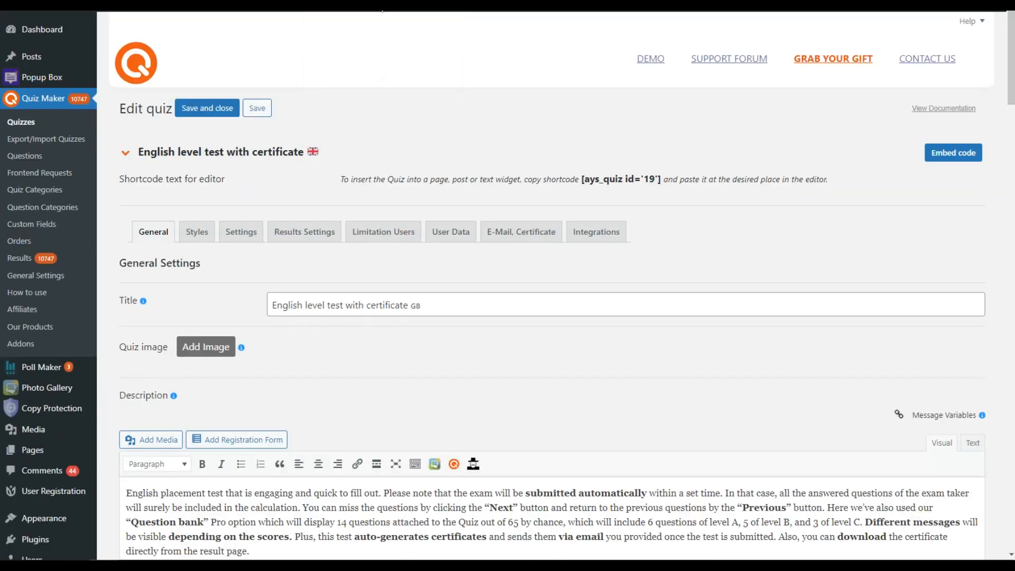
Check the English level test with certificate quiz for its shortcode ID
scroll(310, 323, "down", 15)
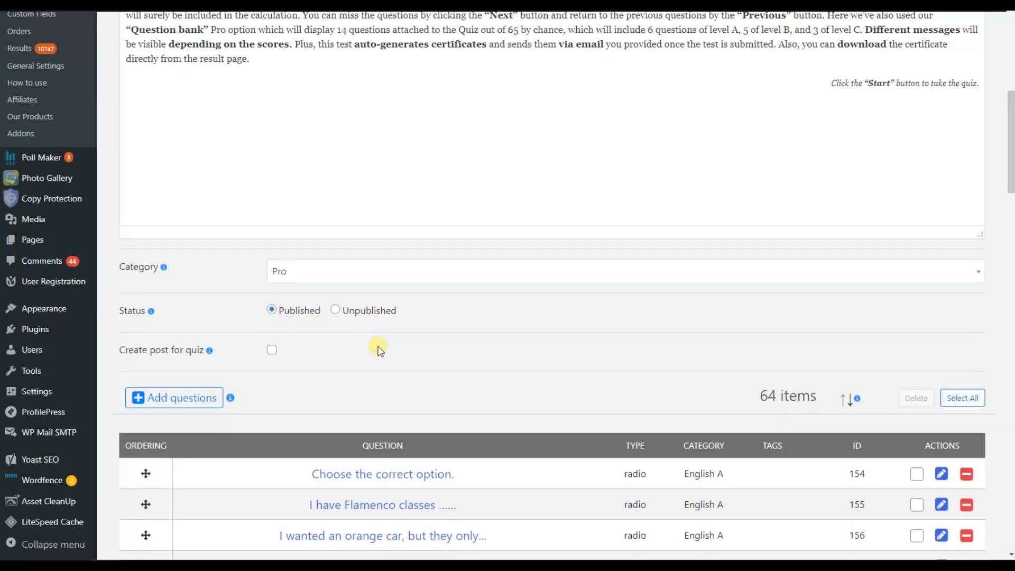
scroll(446, 332, "down", 1)
scroll(520, 368, "up", 14)
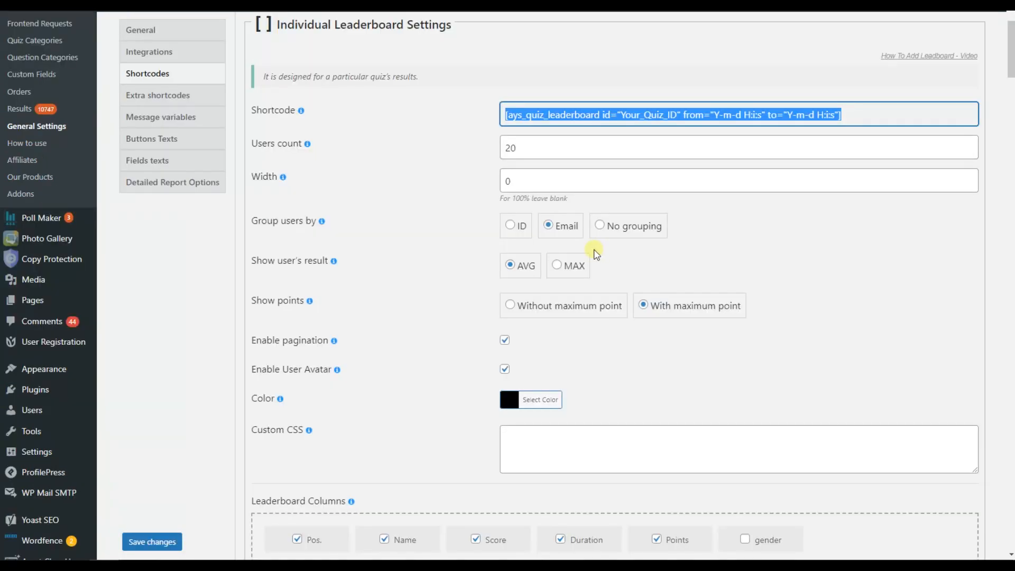
Create a new post and insert the individual leaderboard shortcode [ays_quiz_leaderboard] with its id, from and to attributes
scroll(174, 267, "up", 4)
mouse_move(51, 56)
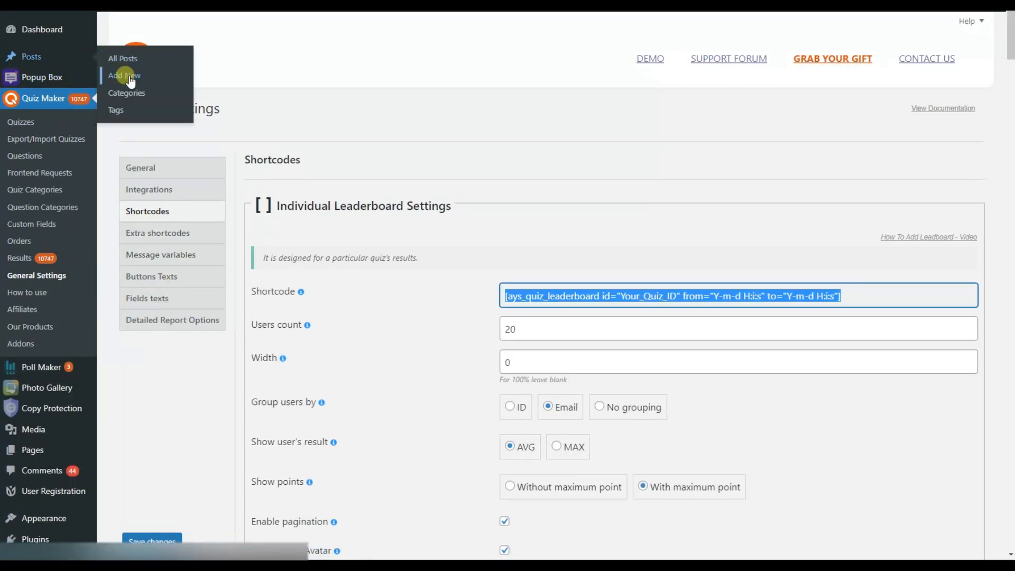
scroll(460, 268, "down", 1)
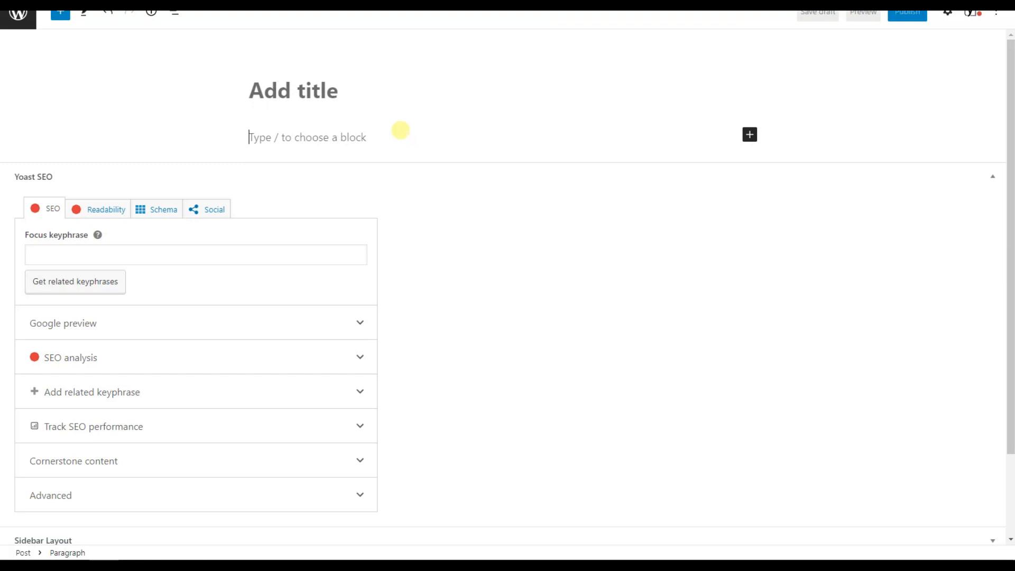
type("[ays_quiz_leaderboard id=\"Your_Quiz_ID\" from=\"Y-m-d H:i:s\" to=\"Y-m-d H:i:s\"]")
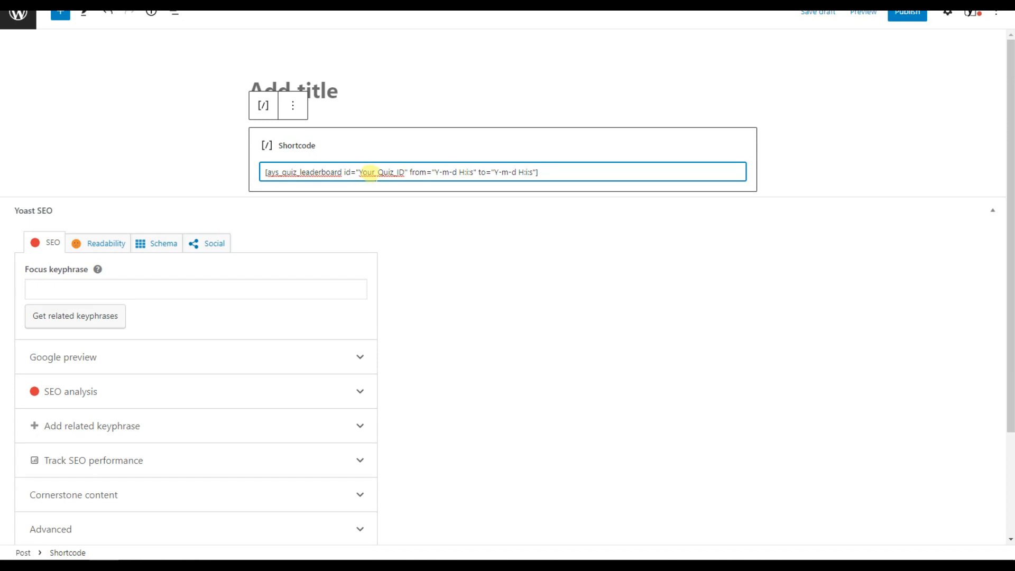
Set the leaderboard shortcode's quiz ID to 19 and remove its from and to date attributes
double_click(371, 171)
type("19")
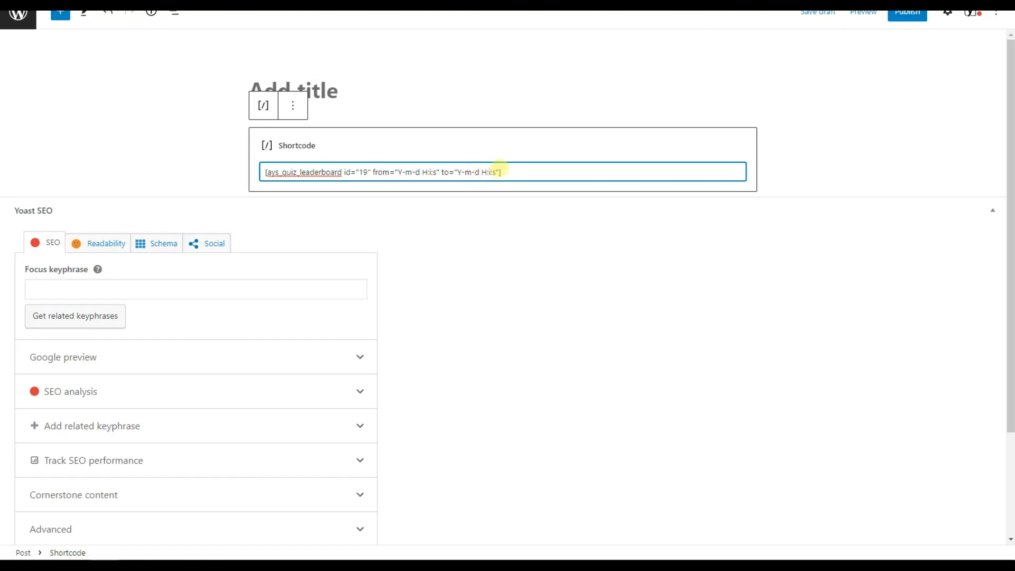
left_click_drag(498, 172, 375, 170)
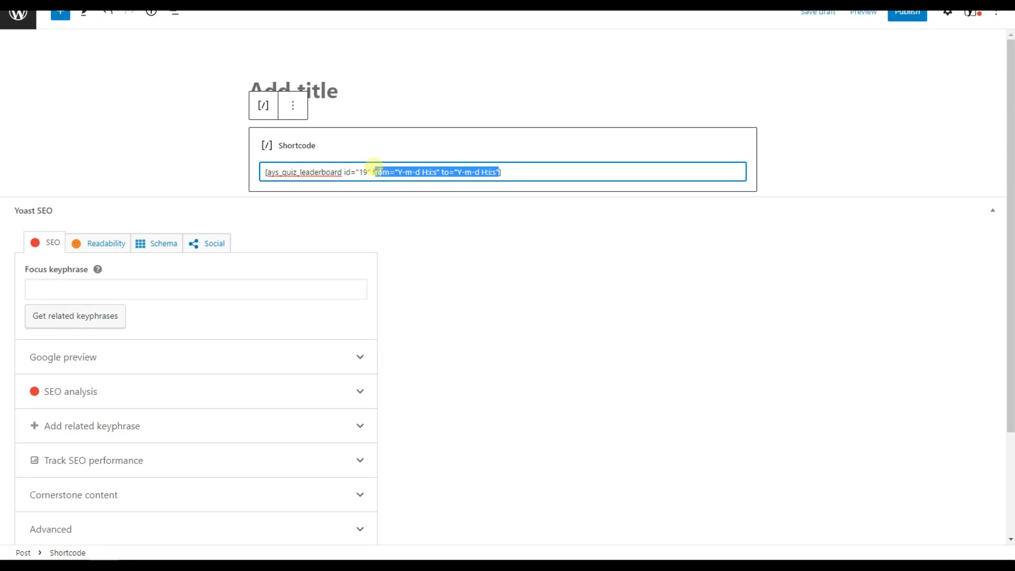
key("BackSpace")
key("BackSpace")
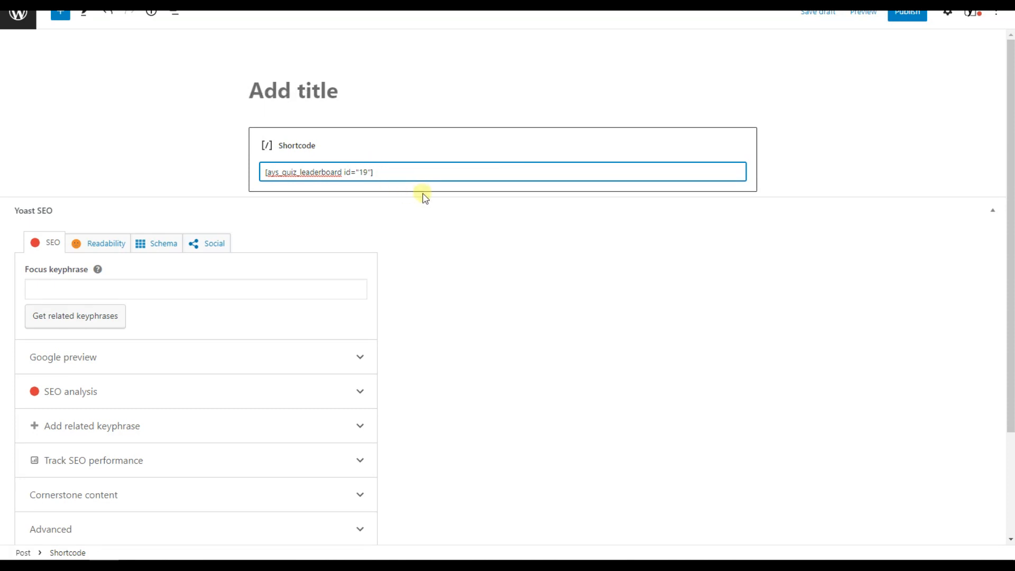
Title the post "Individual Leaderboard"
left_click(334, 91)
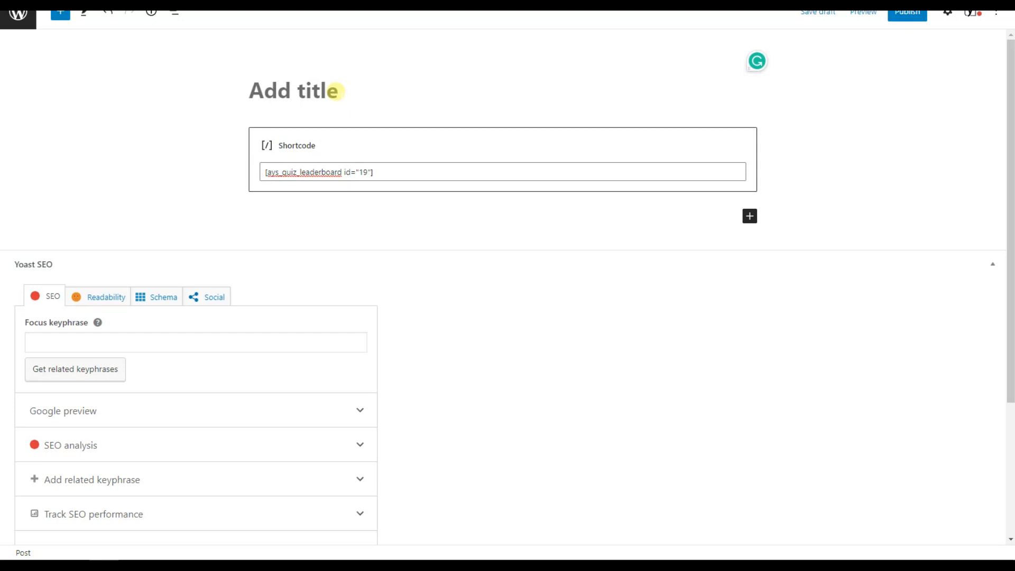
type("I")
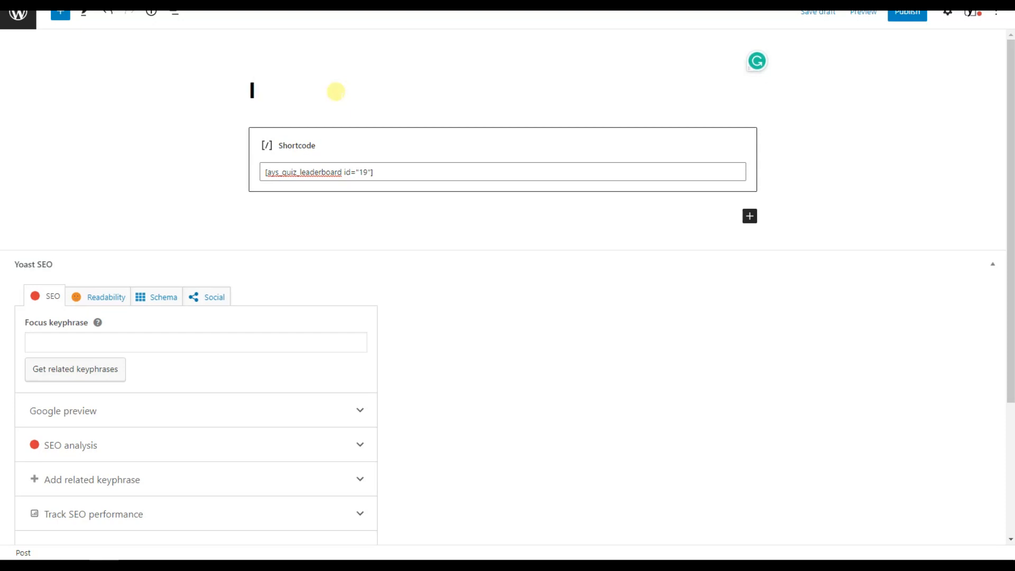
type("ndividua")
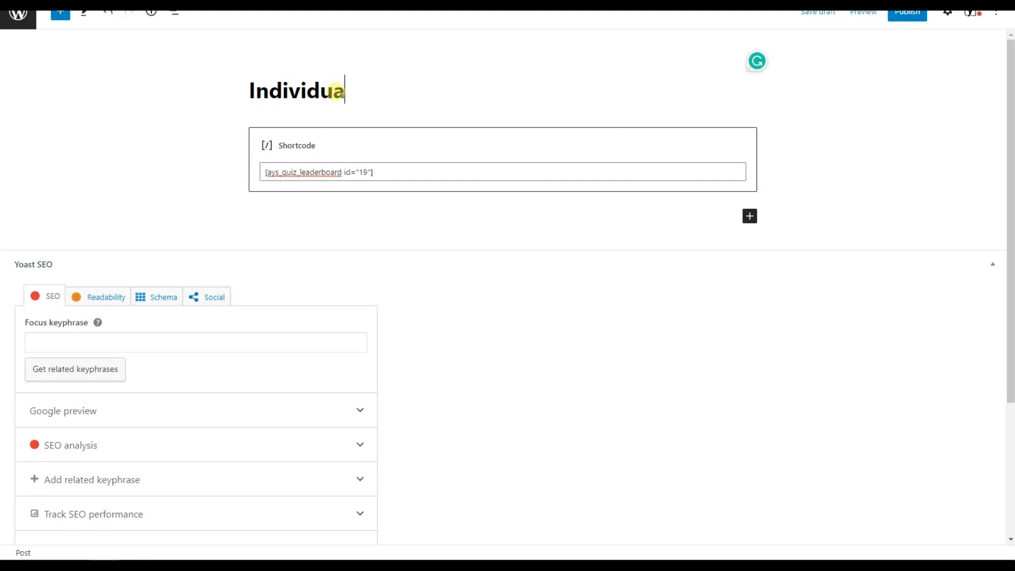
type("l Lea")
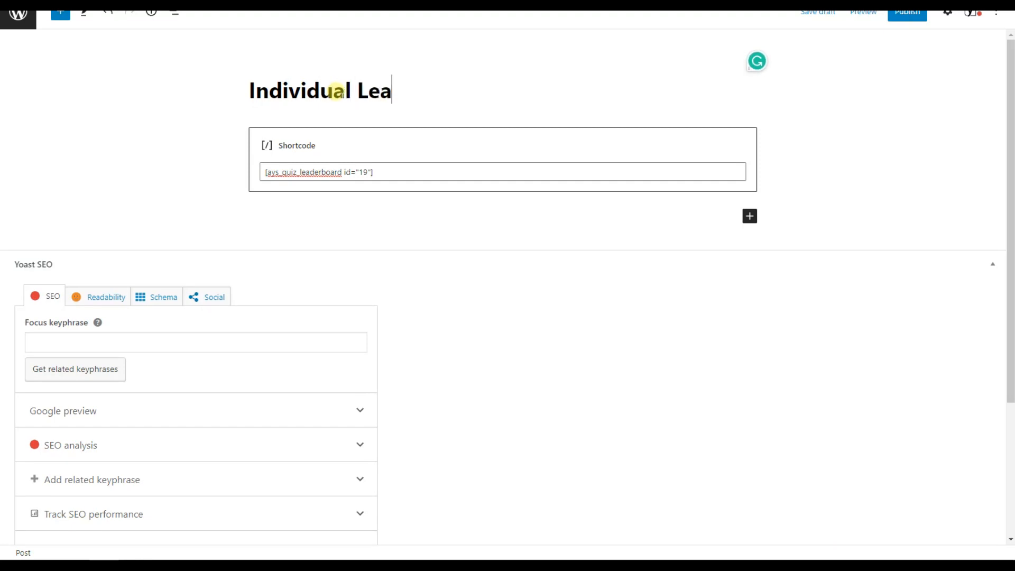
type("derboard")
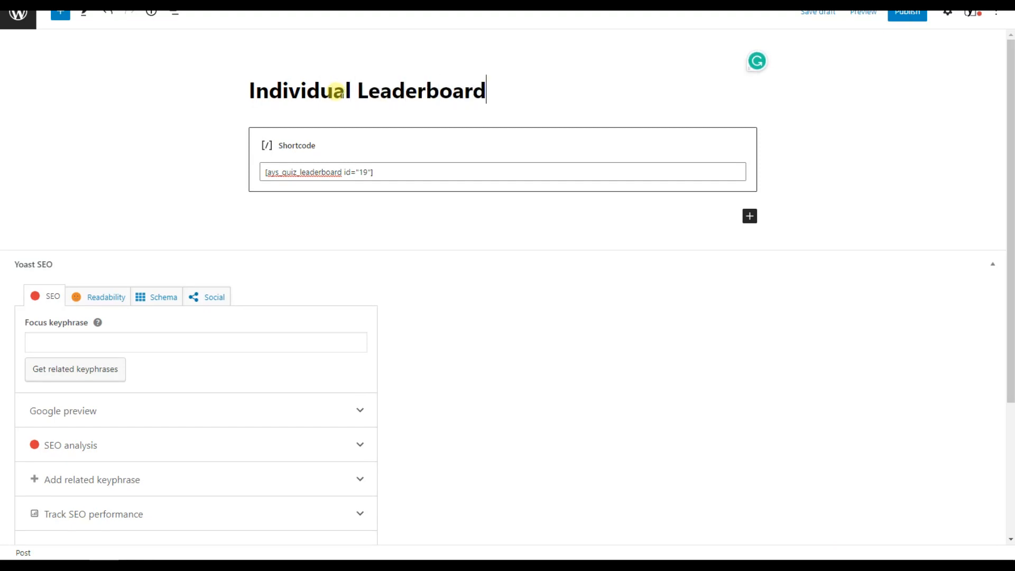
Save the post draft and test the previewed individual leaderboard with 10 entries per page and a participant name search
left_click(820, 13)
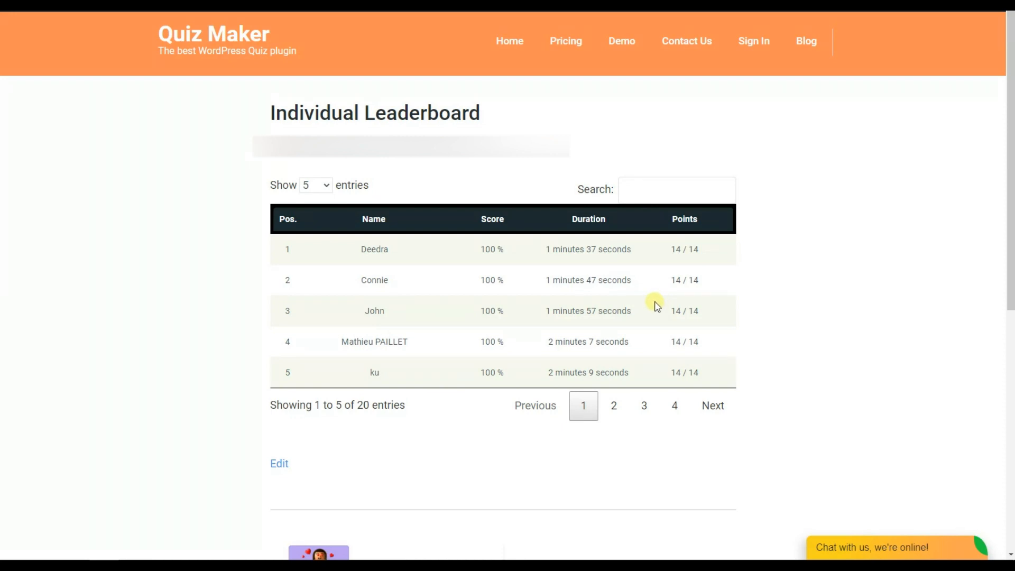
left_click(311, 186)
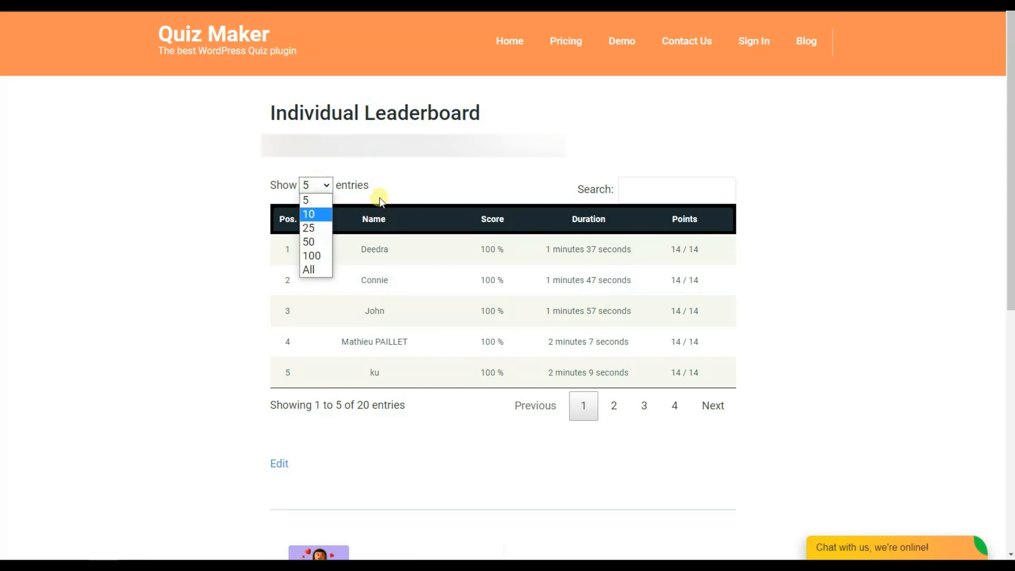
left_click(319, 219)
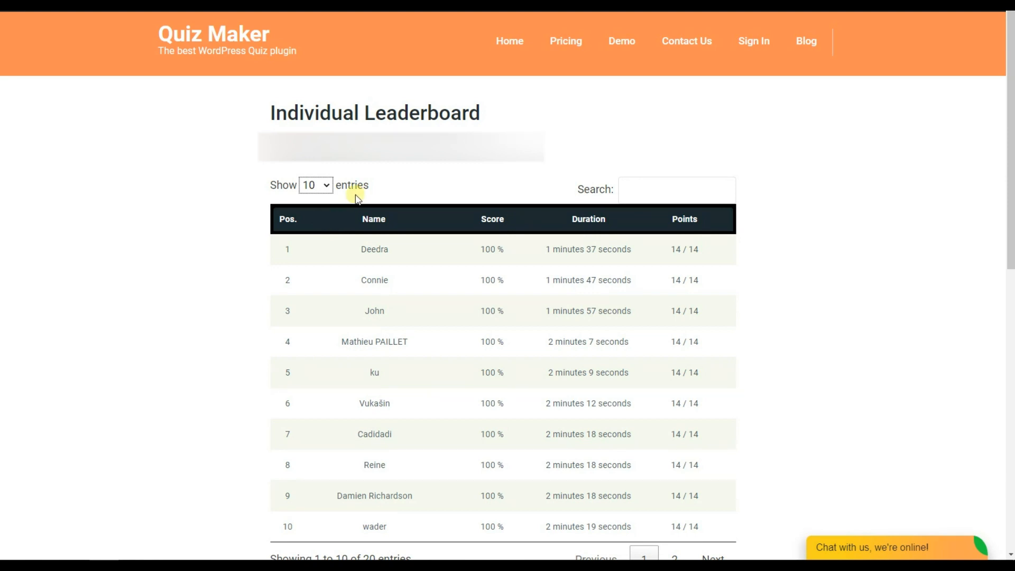
left_click(327, 185)
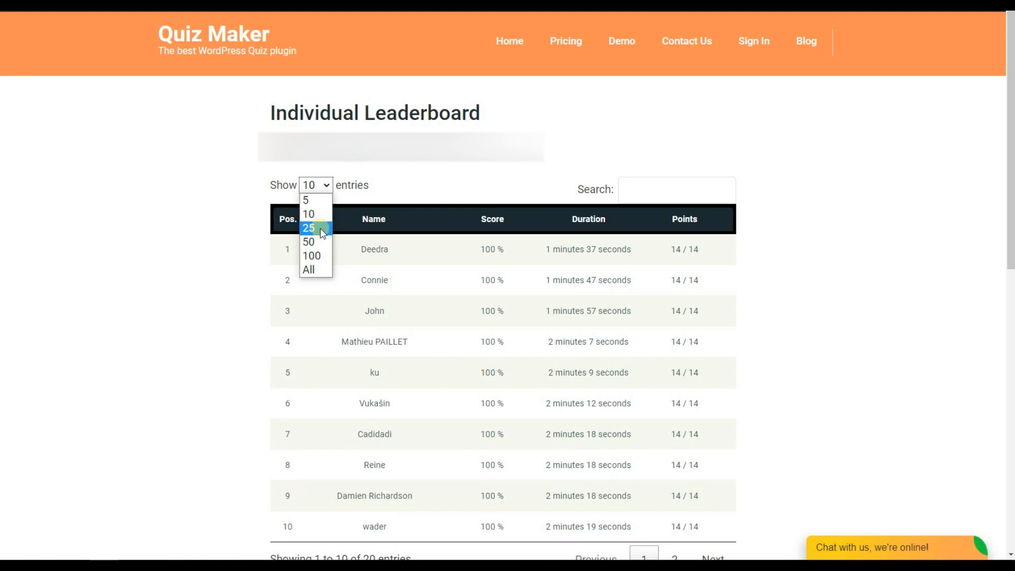
left_click(465, 188)
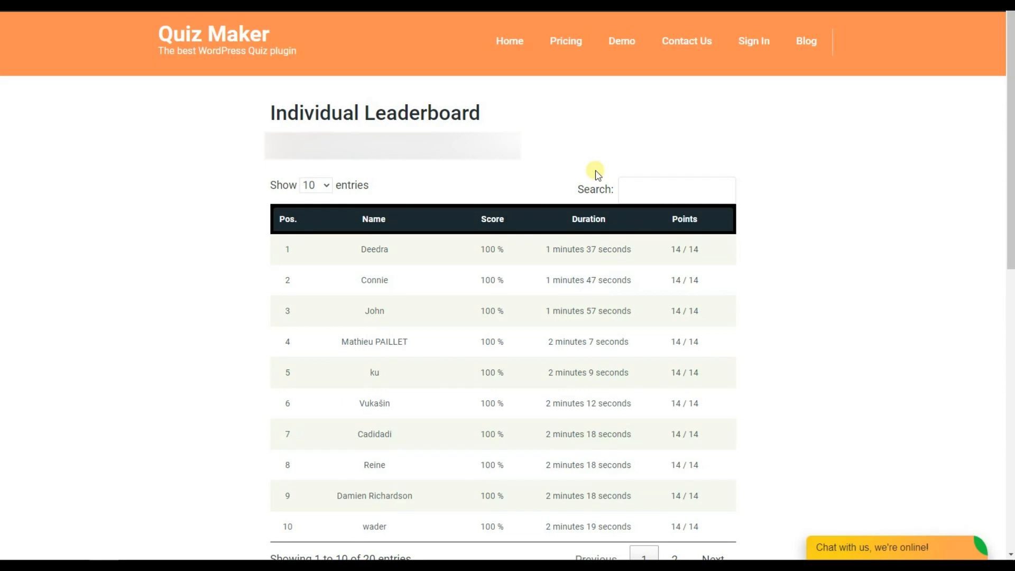
left_click(630, 187)
type("Alex")
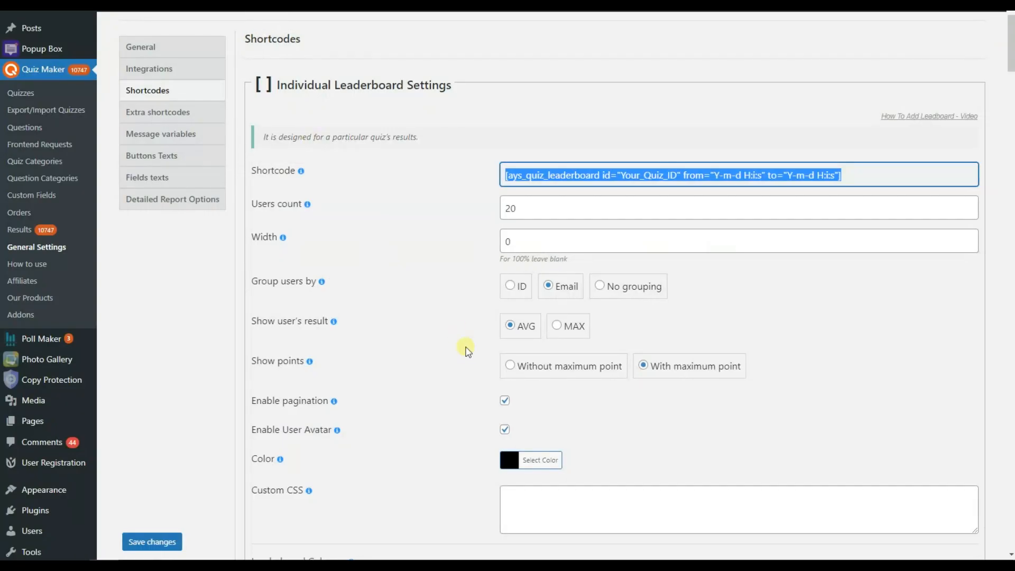
Enable the custom field column after Points in the individual leaderboard's columns and reload the leaderboard page
scroll(594, 364, "down", 3)
left_click(744, 418)
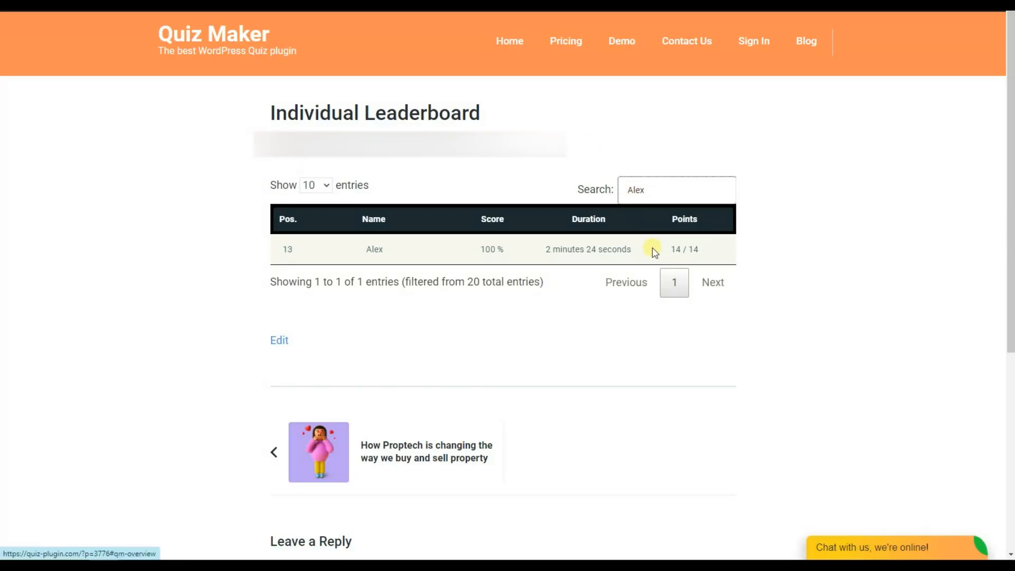
key("F5")
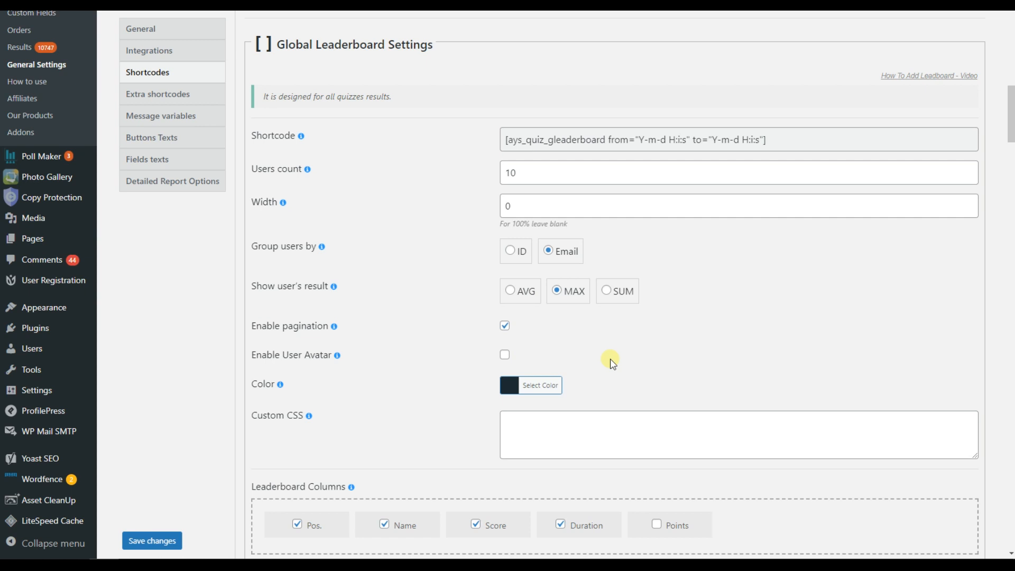
Replace the post's shortcode with the global leaderboard shortcode [ays_quiz_gleaderboard] including its from and to attributes
scroll(402, 298, "up", 9)
scroll(394, 287, "down", 9)
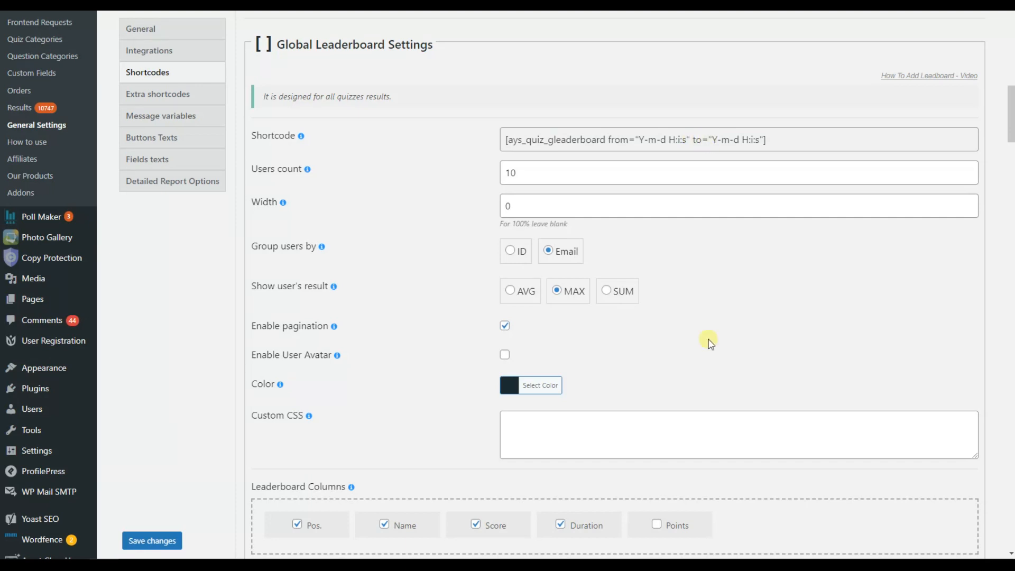
left_click(685, 141)
key("ctrl+c")
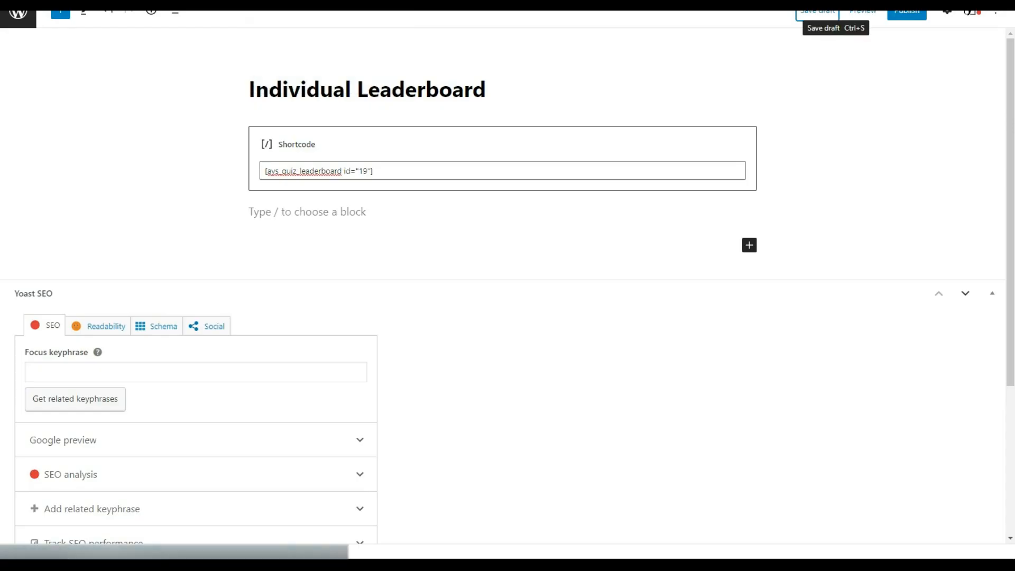
triple_click(390, 170)
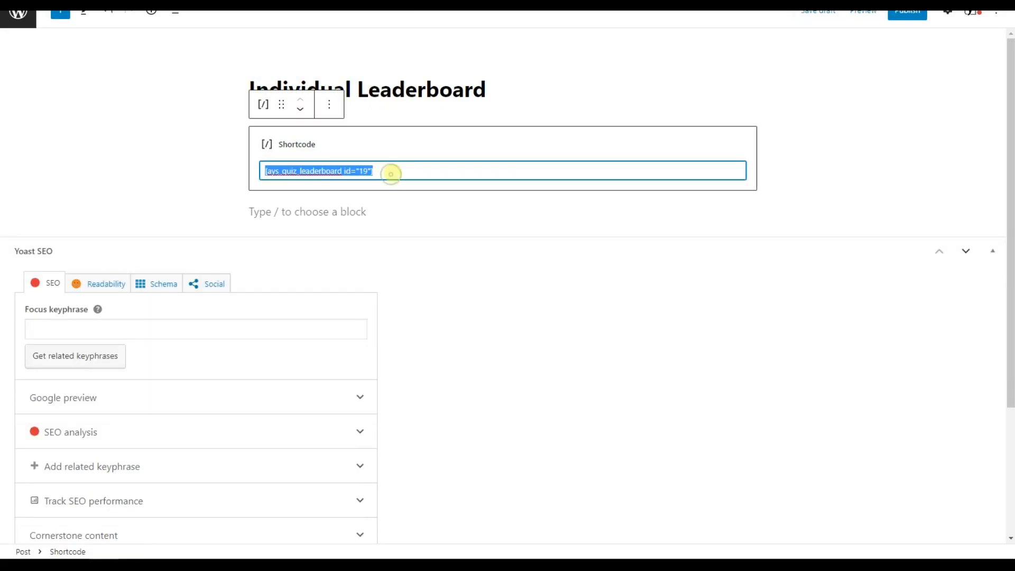
key("ctrl+v")
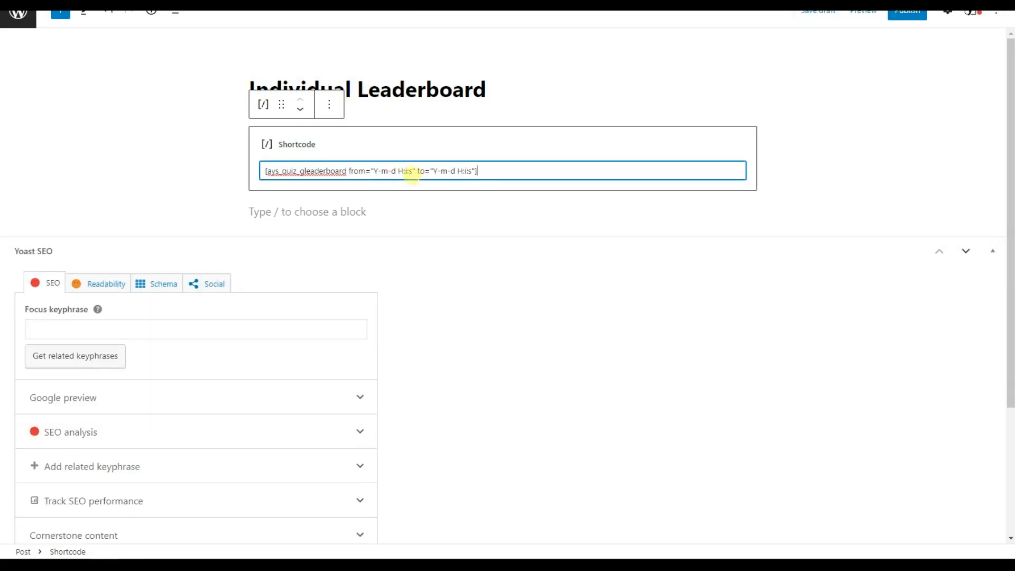
Remove the from and to date attributes from the post's global leaderboard shortcode, leaving [ays_quiz_gleaderboard]
left_click_drag(348, 171, 469, 175)
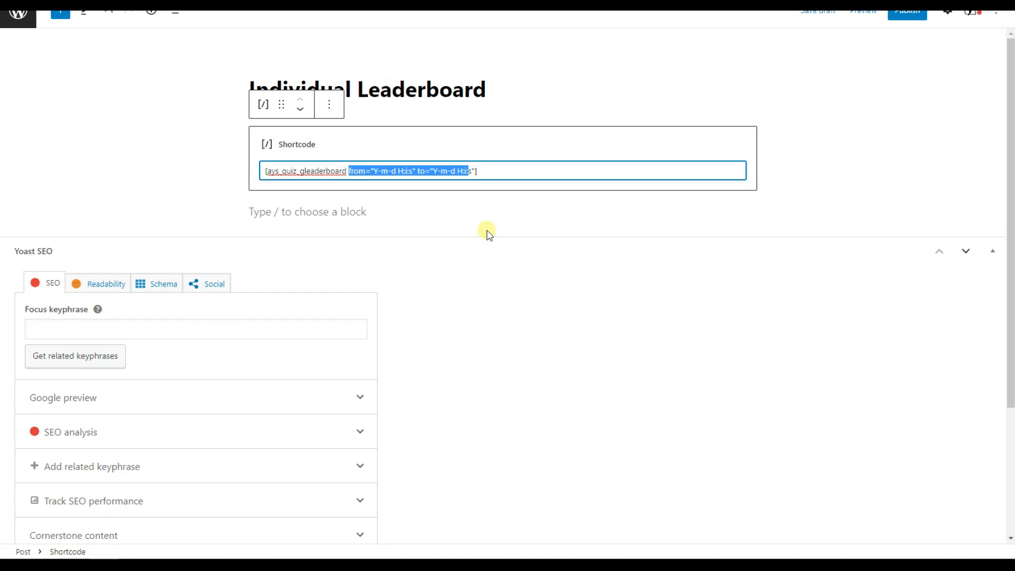
key("BackSpace")
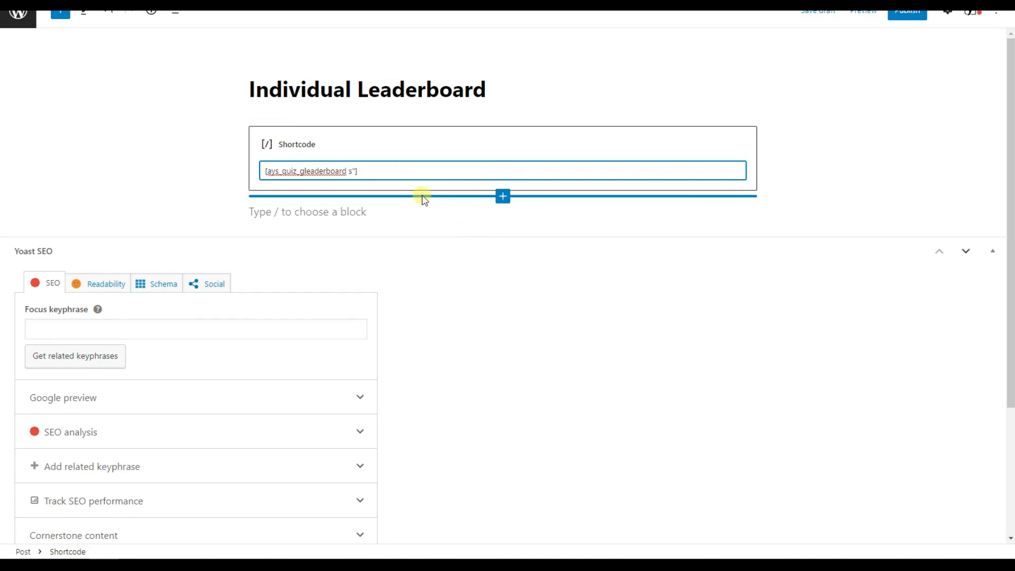
key("BackSpace")
key("BackSpace")
key("Delete")
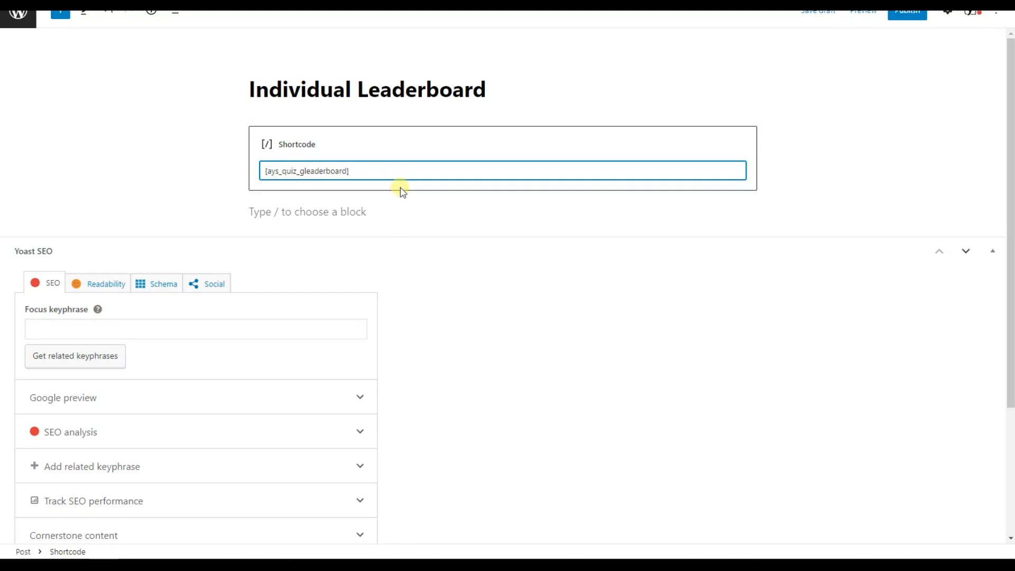
Change the post title to "Global Leaderboard" and save the draft
double_click(335, 87)
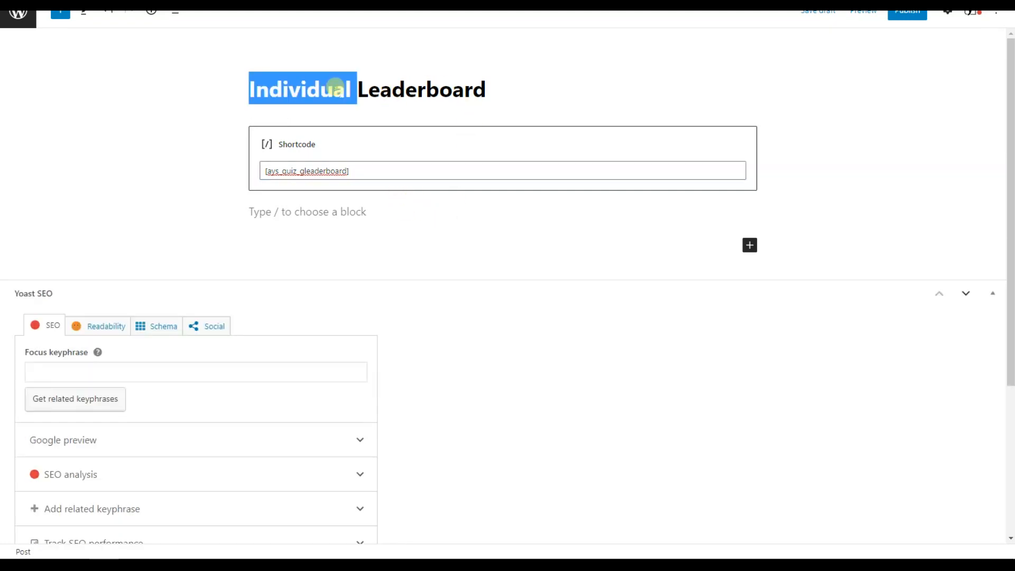
type("Global")
left_click(818, 13)
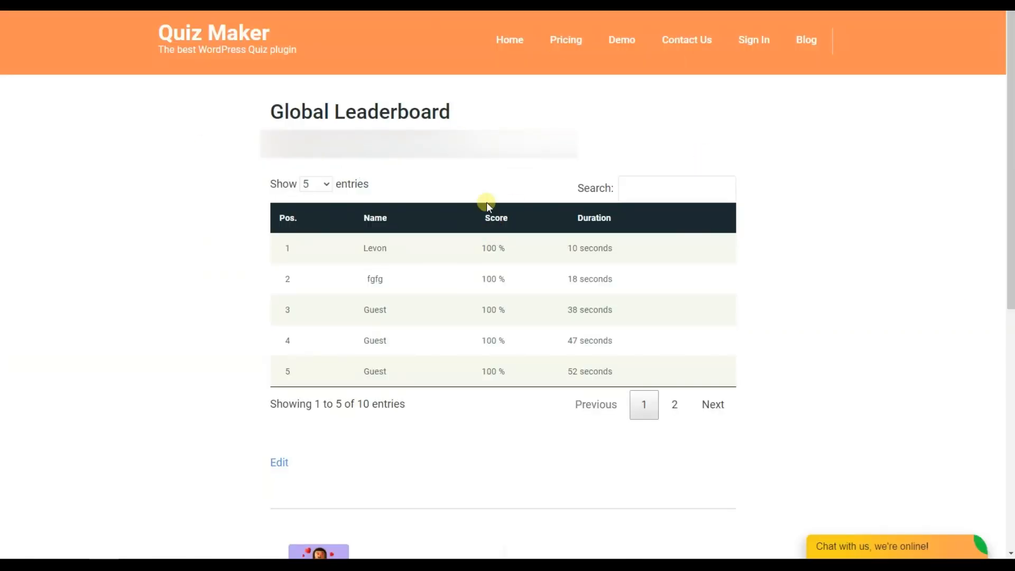
Show 10 entries per page in the previewed global leaderboard and activate its search
left_click(315, 184)
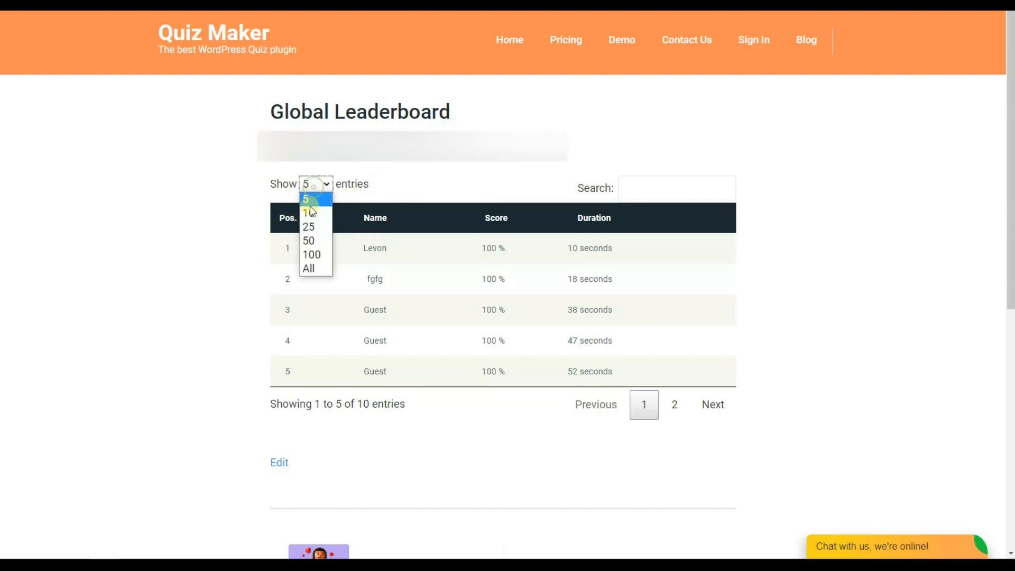
left_click(310, 209)
left_click(634, 190)
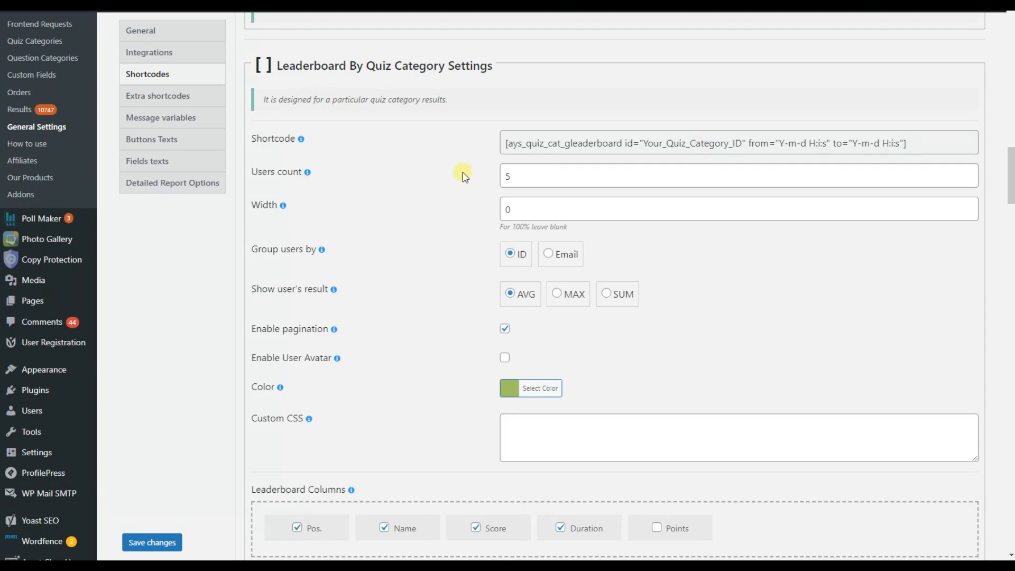
Replace the post's shortcode with the quiz category leaderboard shortcode [ays_quiz_cat_gleaderboard] including its id, from and to attributes
scroll(429, 164, "up", 1)
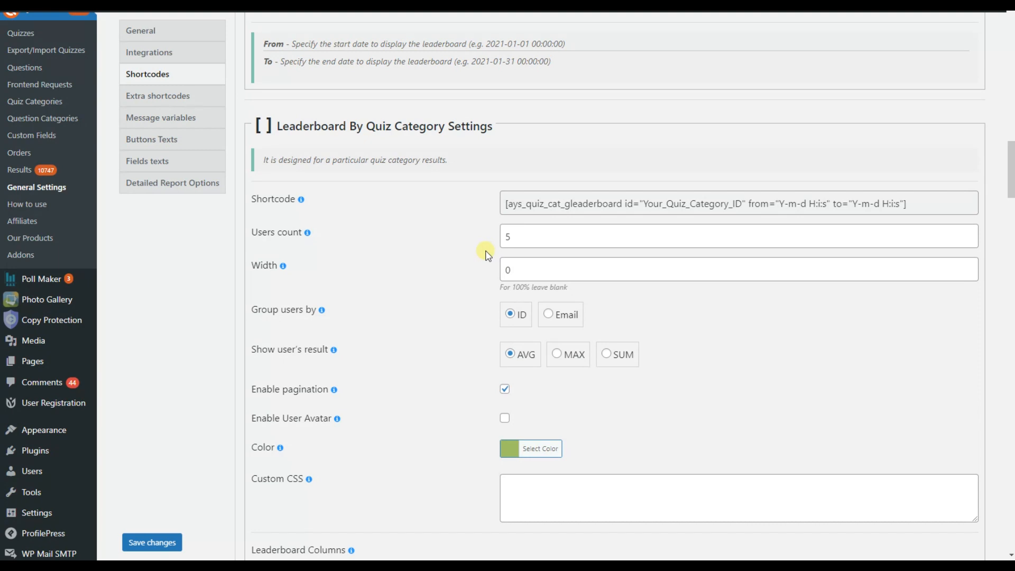
scroll(478, 246, "down", 1)
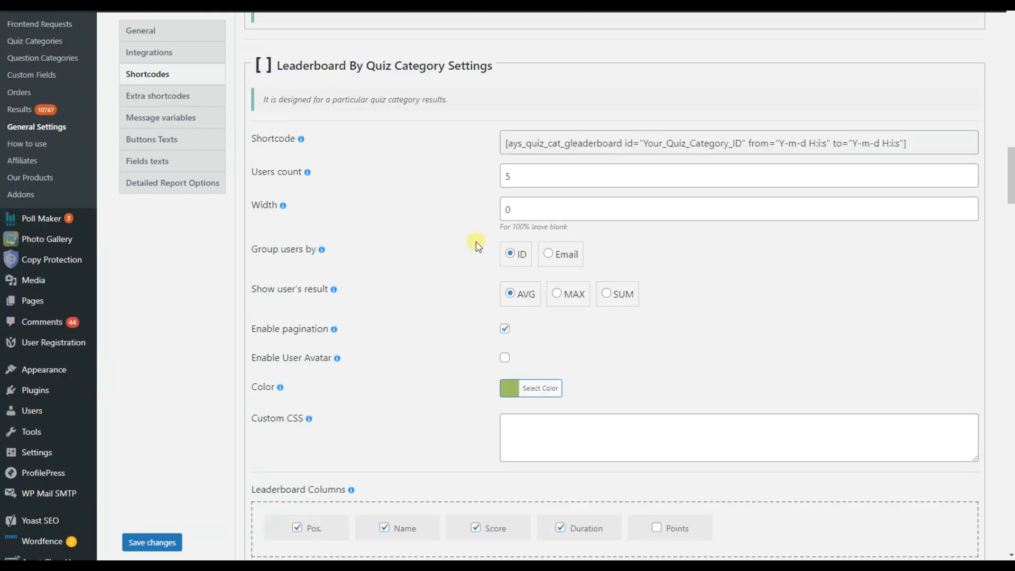
left_click(571, 142)
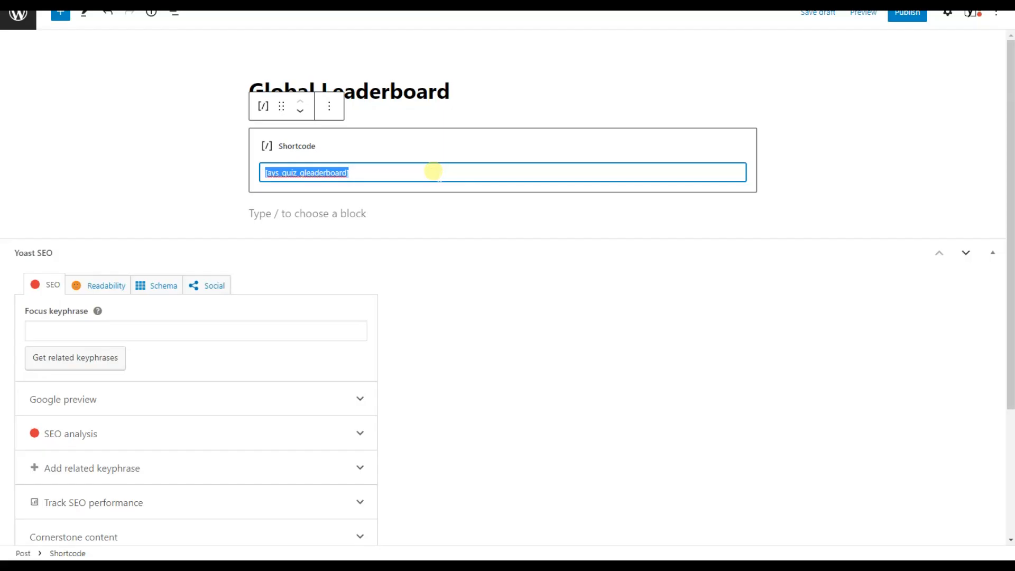
type("[ays_quiz_cat_gleaderboard id=\"Your_Quiz_Category_ID\" from=\"Y-m-d H:i:s\" to=\"Y-m-d H:i:s\"]")
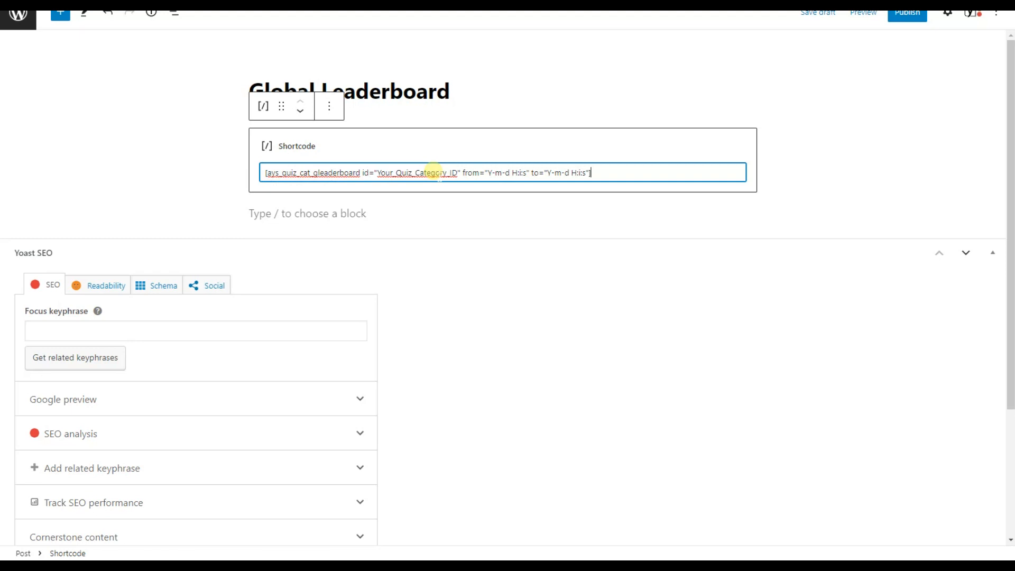
Set the category leaderboard shortcode's ID to 8 and remove its from and to date attributes
triple_click(420, 172)
left_click(429, 172)
double_click(432, 173)
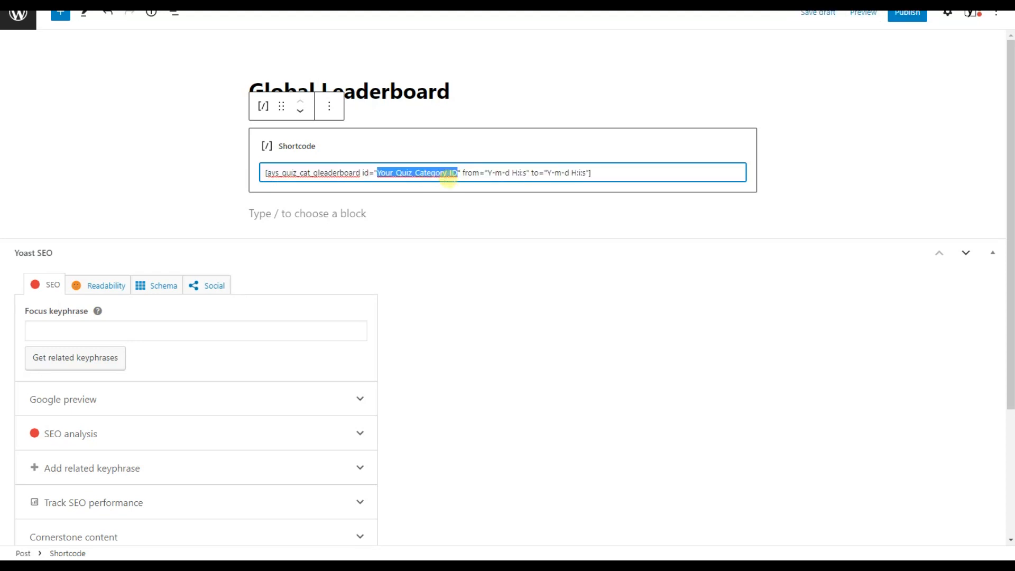
type("8")
left_click(412, 212)
left_click_drag(386, 172, 508, 172)
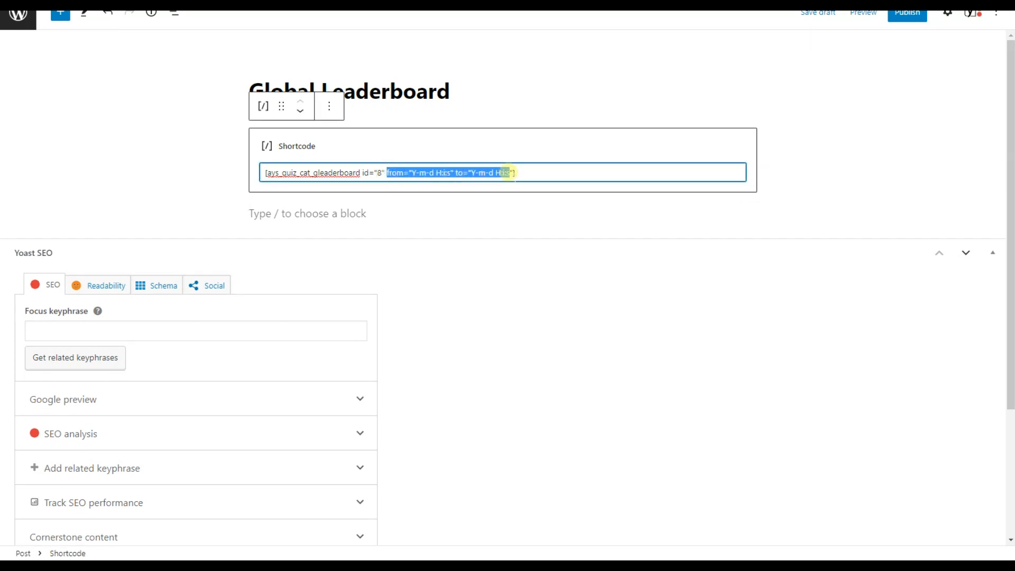
key("BackSpace")
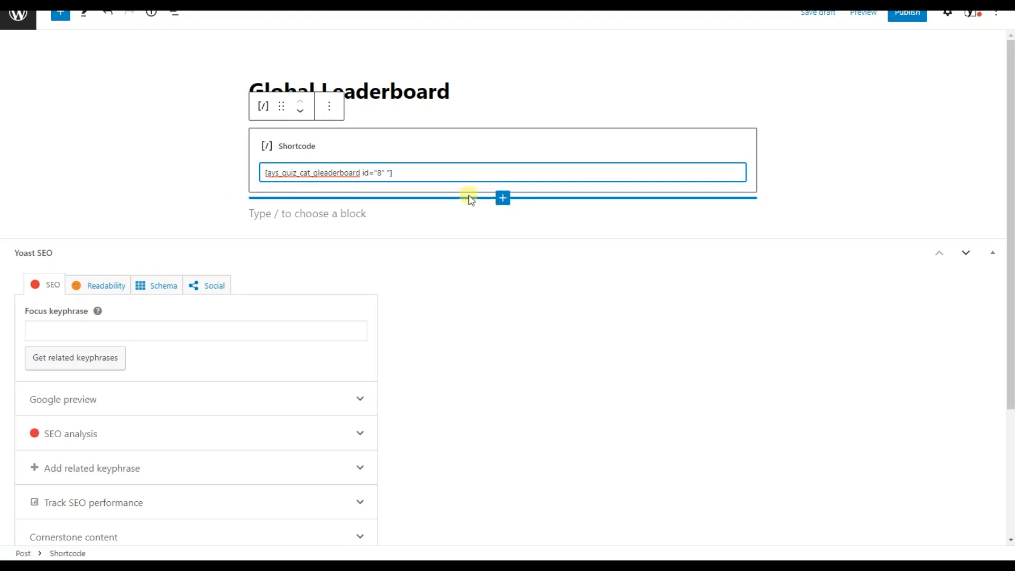
key("BackSpace")
key("BackSpace")
Retitle the post "Leaderboard By Quiz Category Settings" and save the draft
left_click(418, 130)
left_click(414, 114)
left_click(407, 91)
key("ctrl+a")
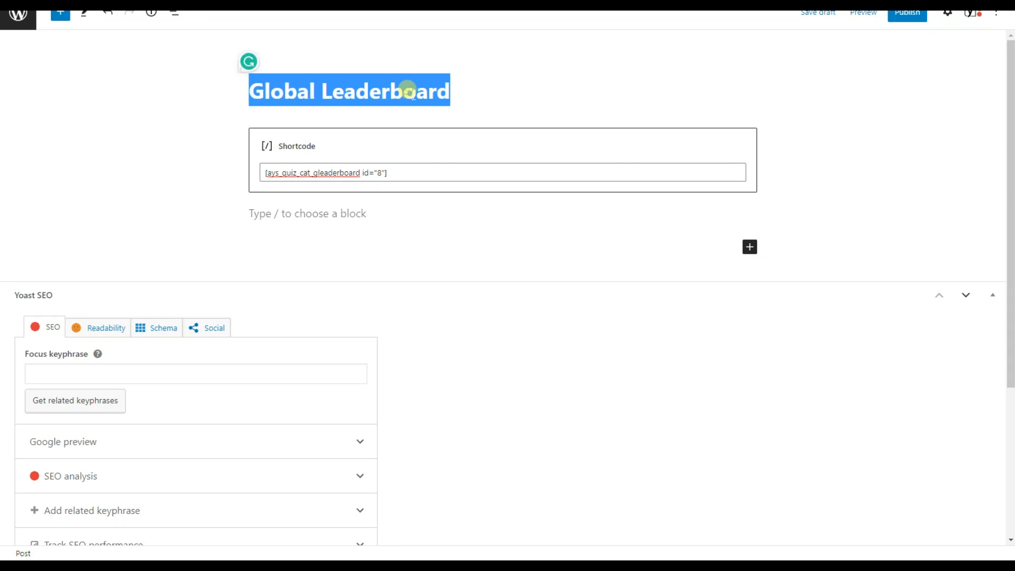
type("Leaderboard By Quiz Category Settings")
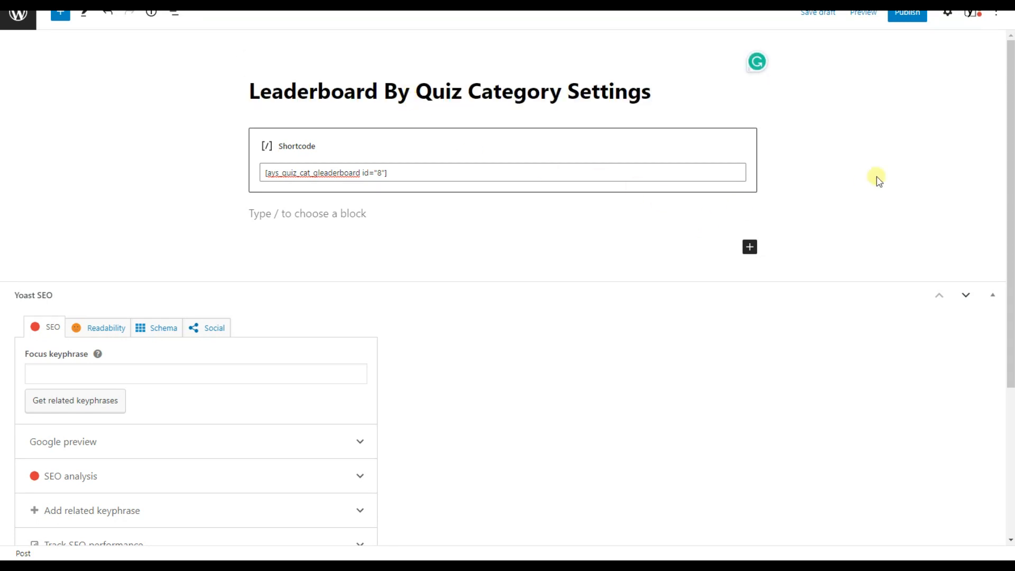
left_click(812, 20)
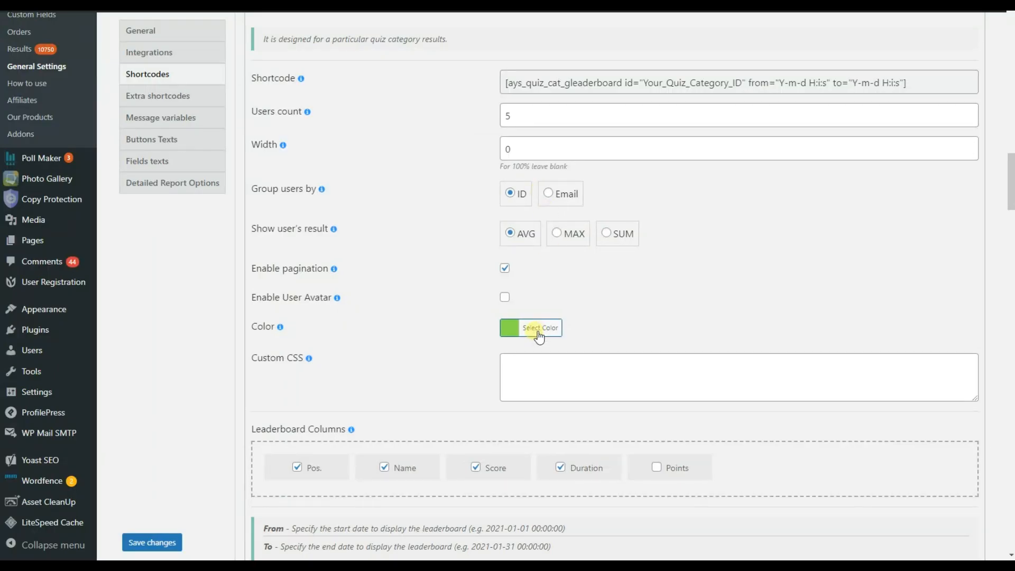
Set the quiz category leaderboard's color to white in the shortcode settings and reload the leaderboard page
left_click(534, 328)
left_click(526, 476)
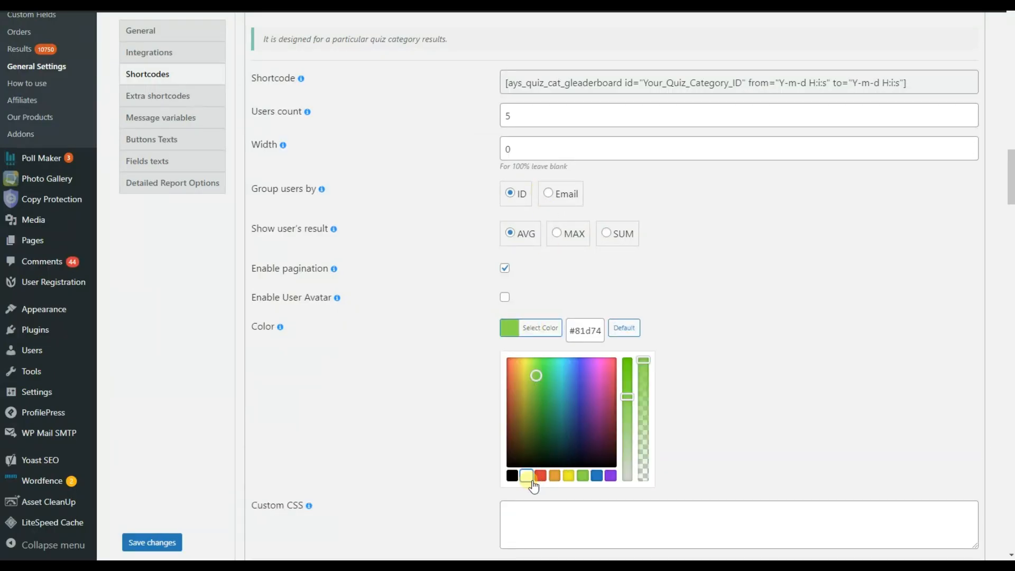
left_click(440, 400)
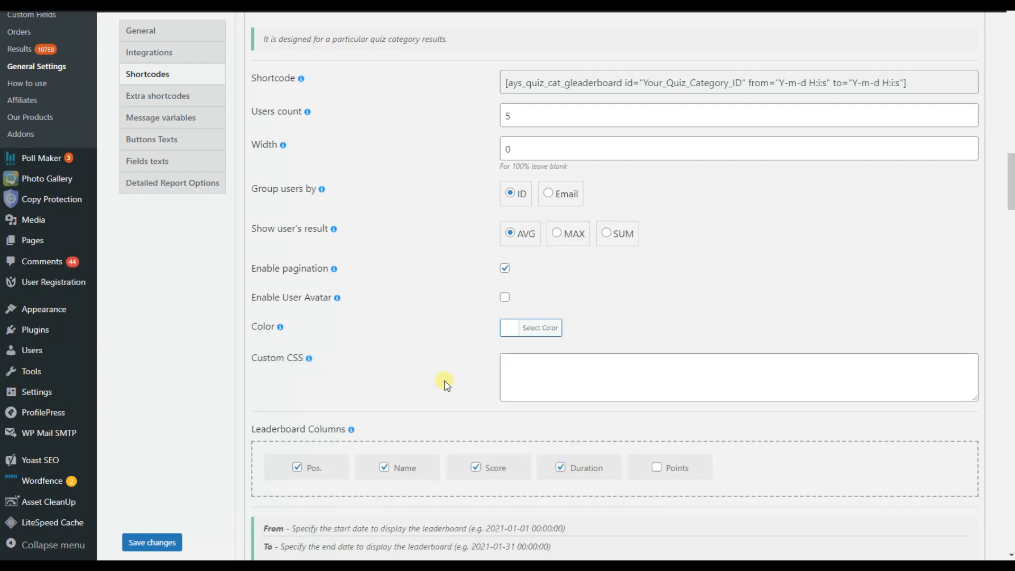
scroll(445, 384, "up", 1)
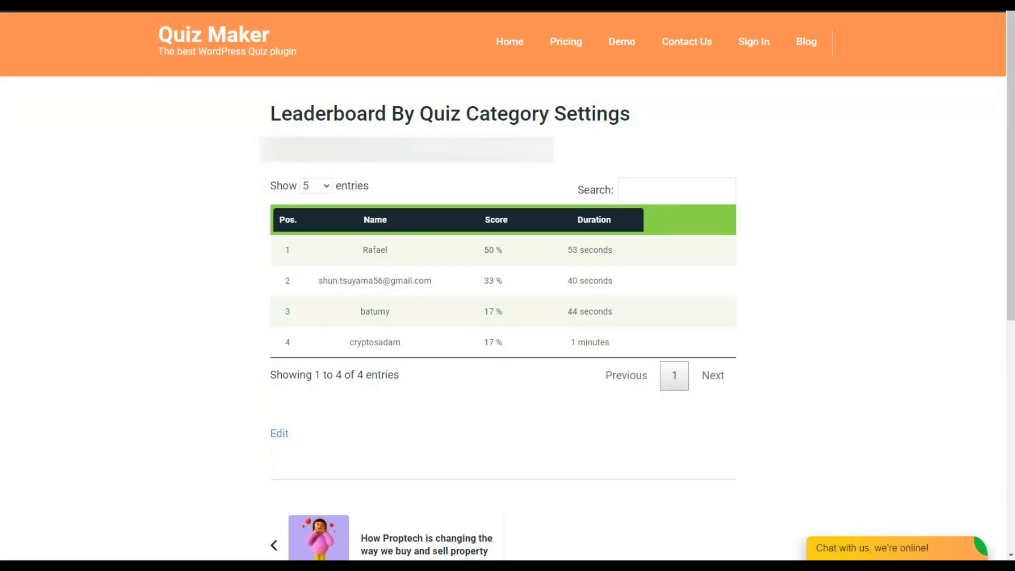
key("F5")
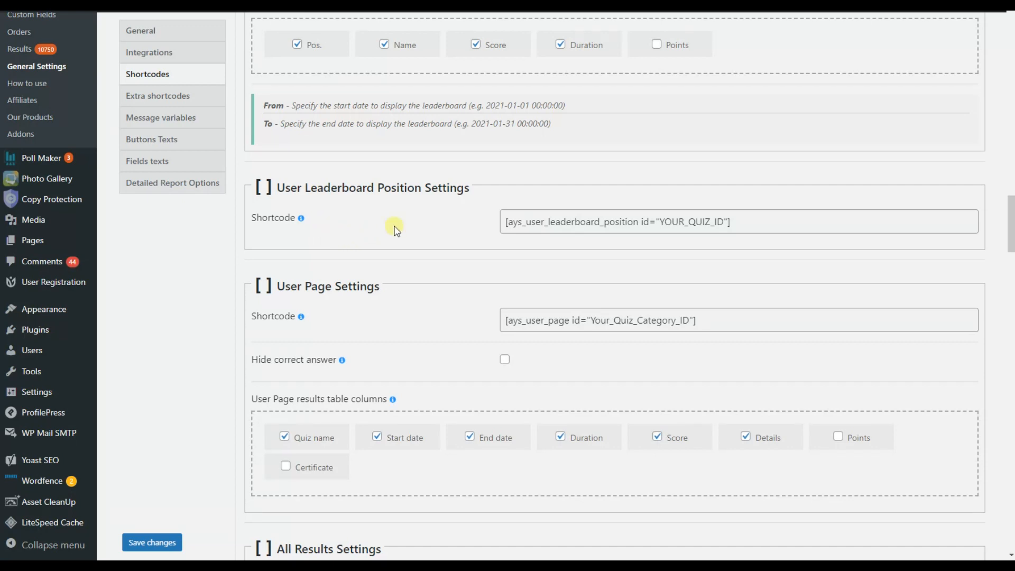
Copy the user leaderboard position shortcode [ays_user_leaderboard_position id="YOUR_QUIZ_ID"] from the shortcode settings
scroll(461, 182, "down", 1)
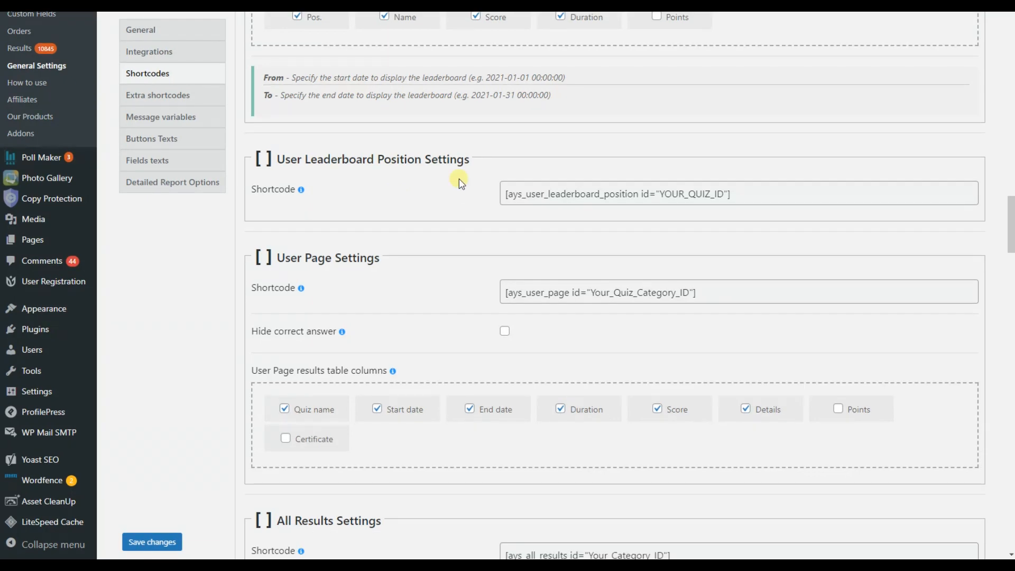
left_click(538, 200)
key("ctrl+c")
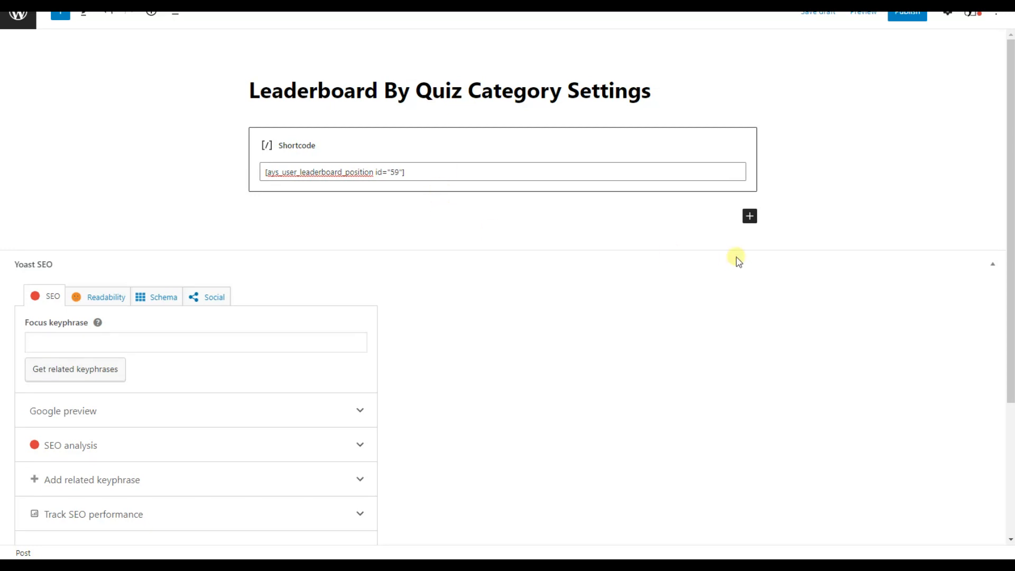
Add a second user leaderboard position shortcode with ID 19 below the existing one in the post and save the draft
left_click(749, 216)
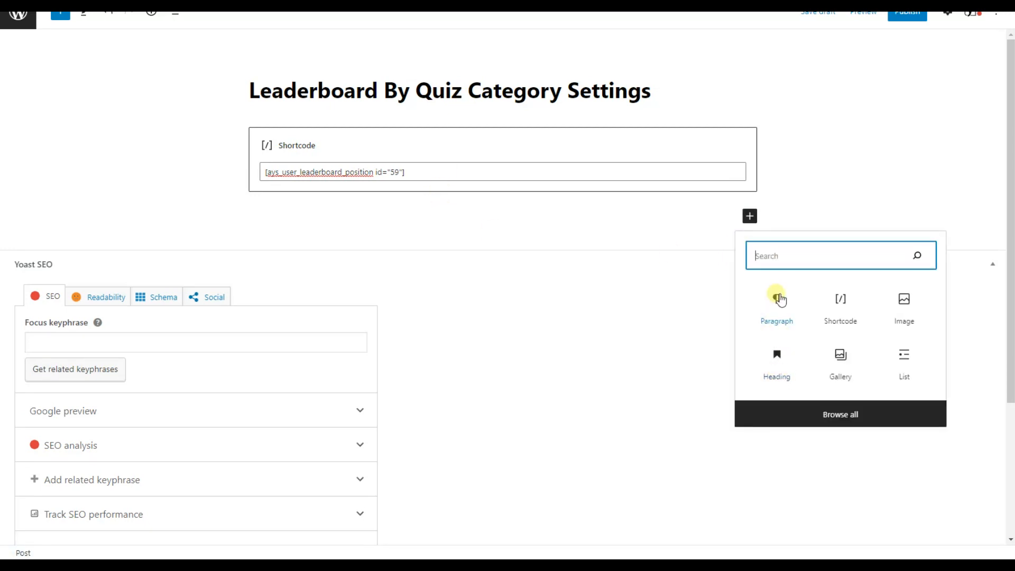
left_click(776, 319)
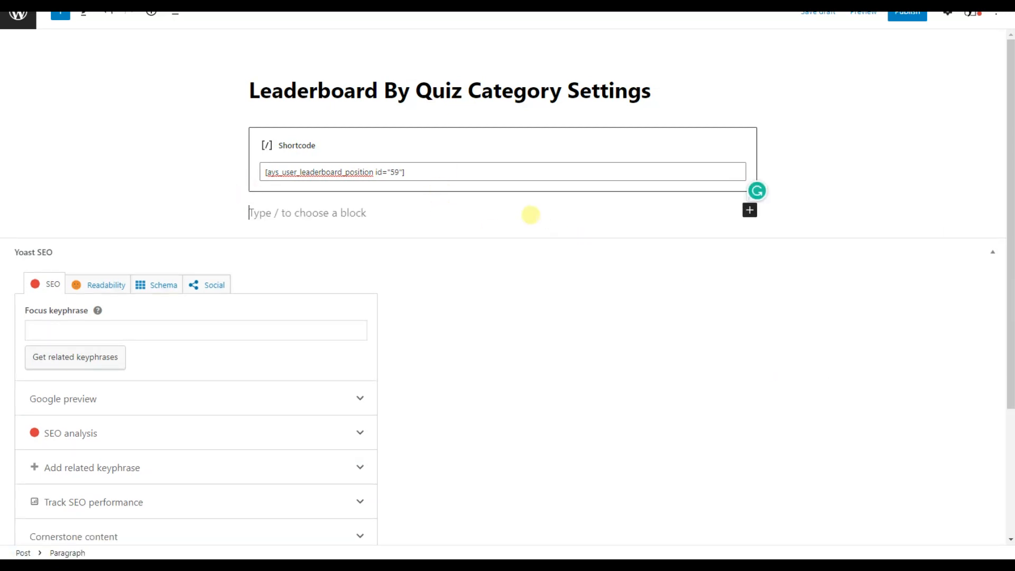
key("ctrl+v")
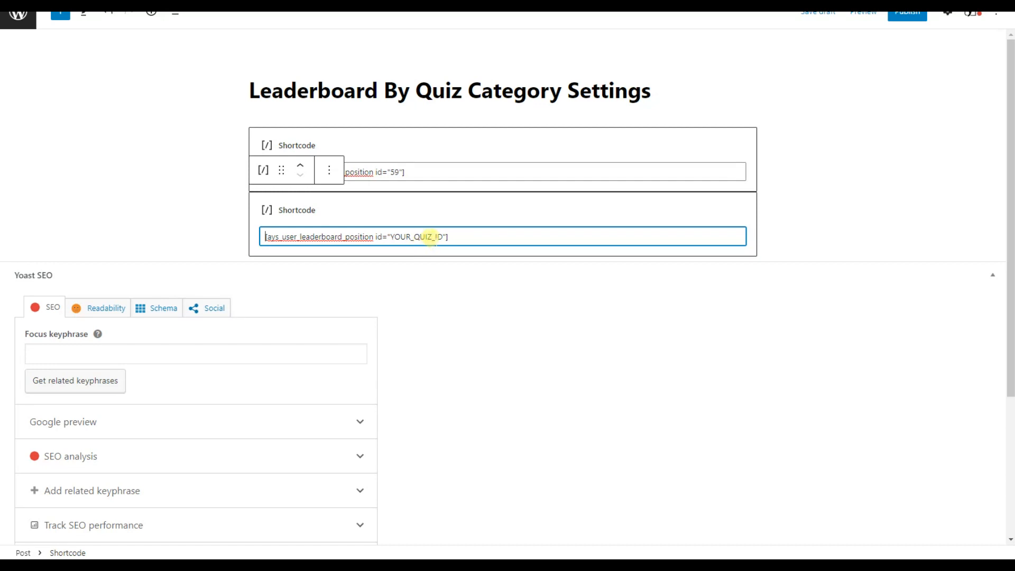
double_click(431, 237)
type("19")
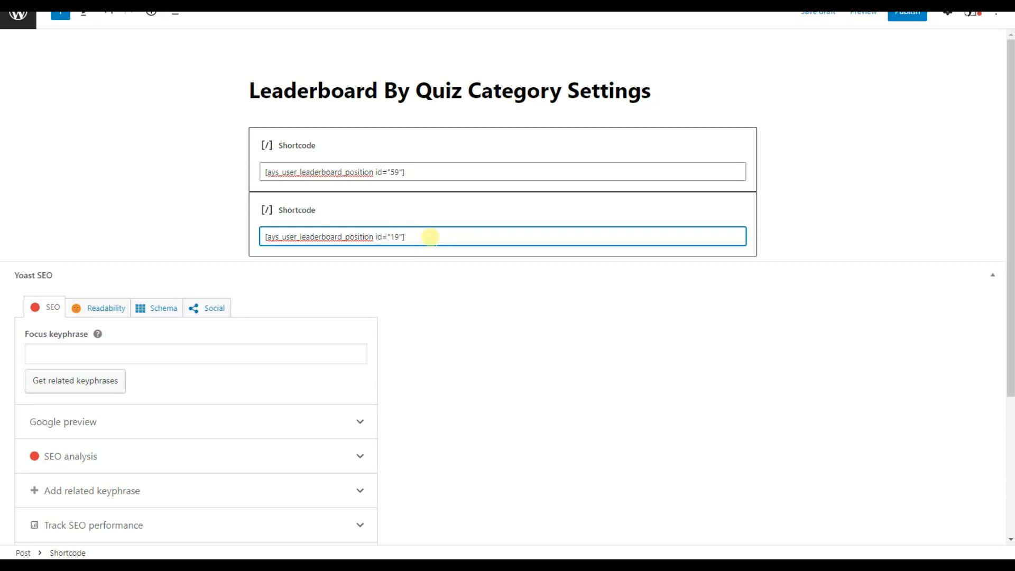
left_click(824, 12)
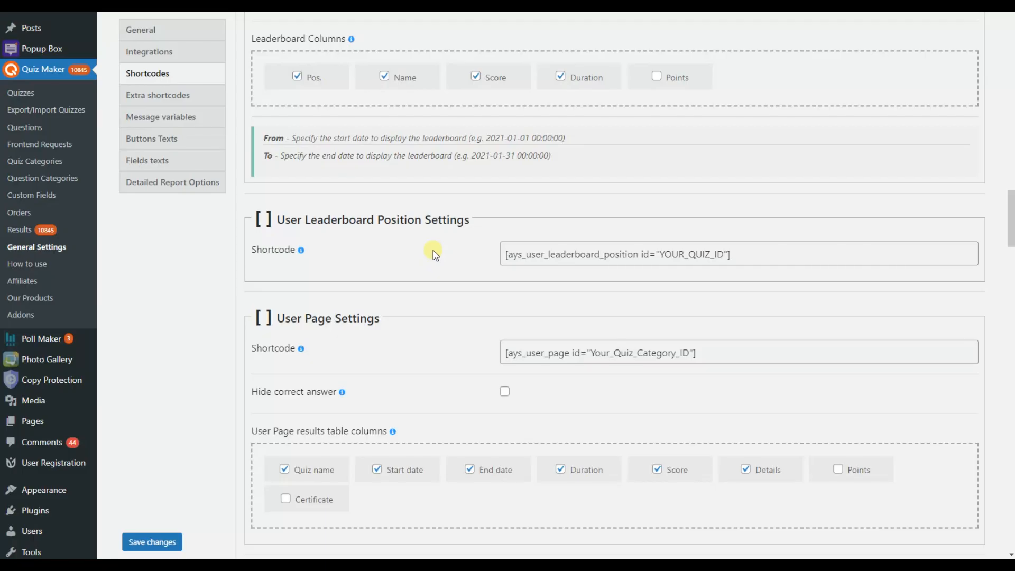
Review the quiz category, global and individual leaderboard sections of the Quiz Maker shortcode settings
scroll(432, 253, "up", 5)
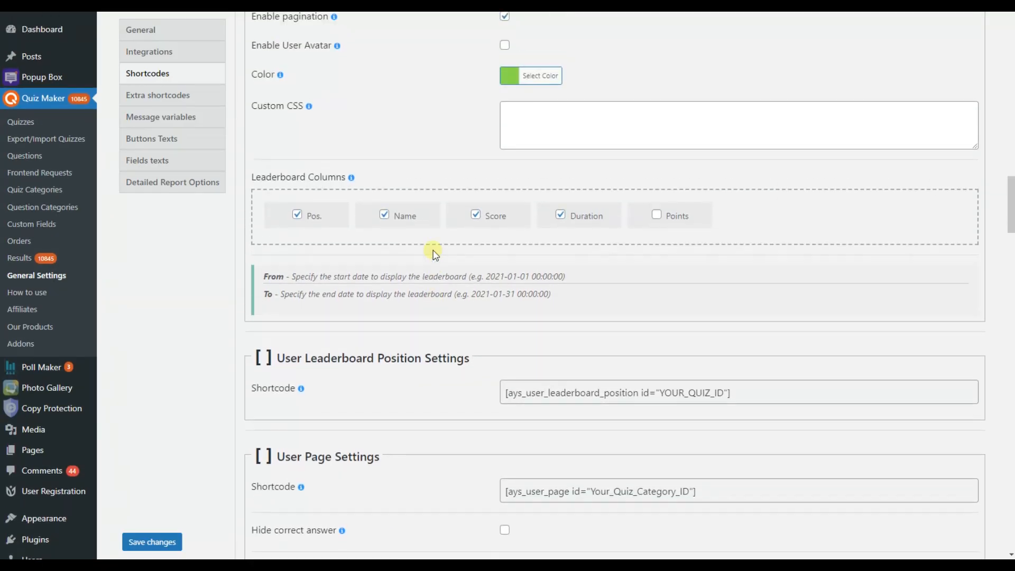
scroll(433, 253, "up", 5)
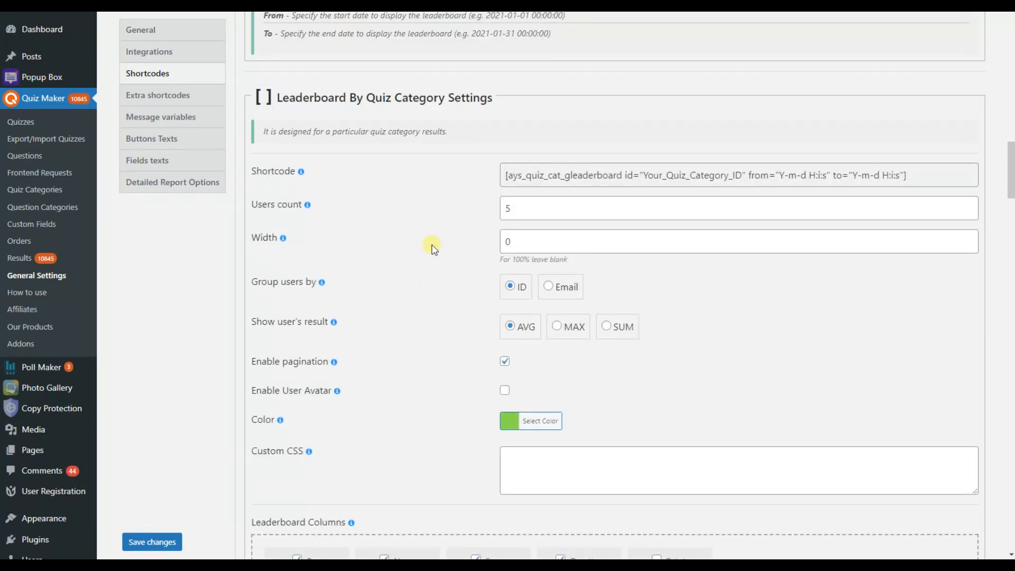
scroll(458, 306, "up", 20)
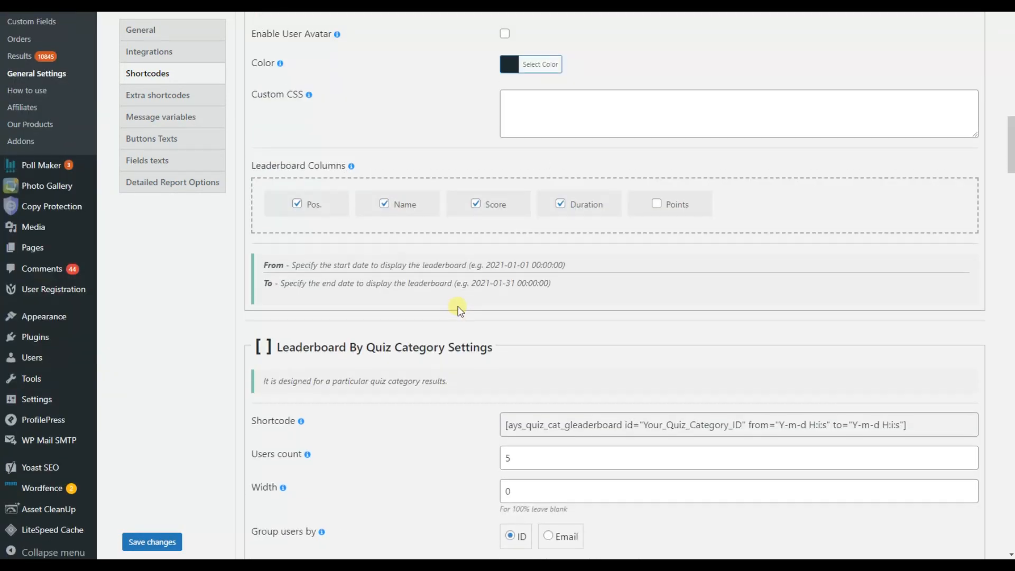
scroll(458, 309, "up", 8)
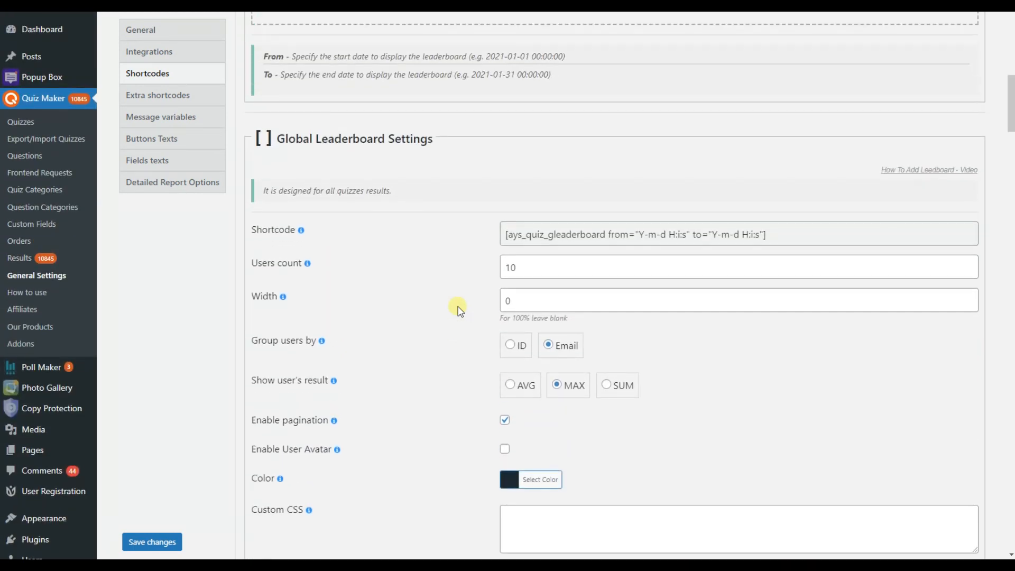
scroll(458, 309, "up", 2)
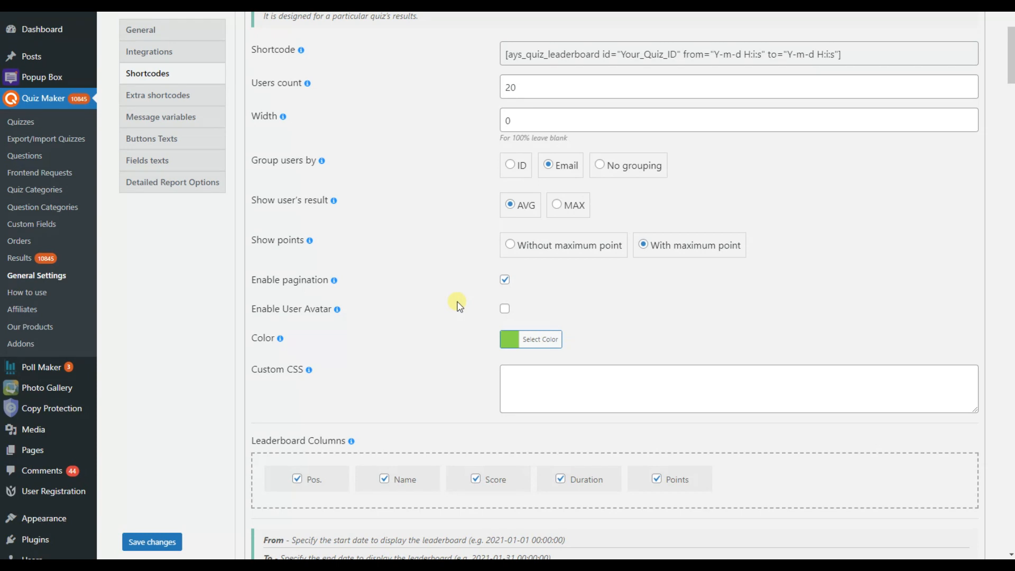
scroll(450, 302, "up", 4)
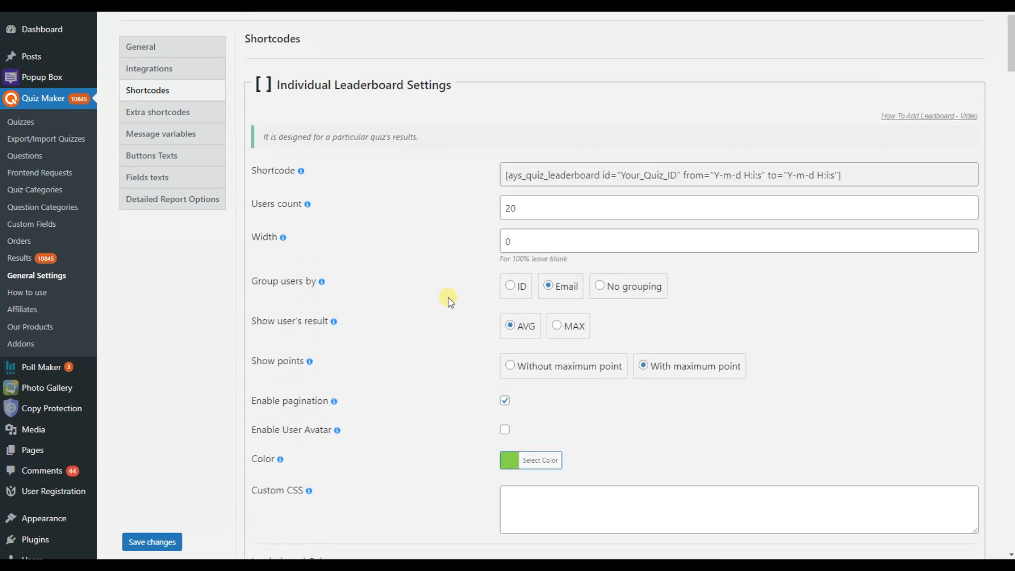